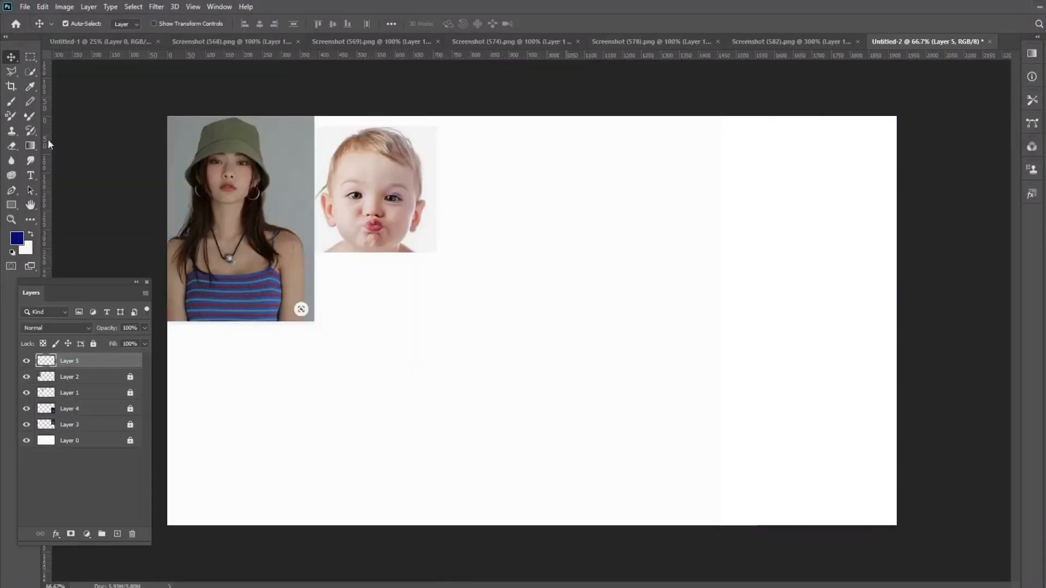
- With the Brush tool, sketch an egg-shaped head beside the reference photos and a curved shoulder line on each side below it
{"action": "left_click", "coordinate": [11, 101]}
{"action": "left_click", "coordinate": [81, 25]}
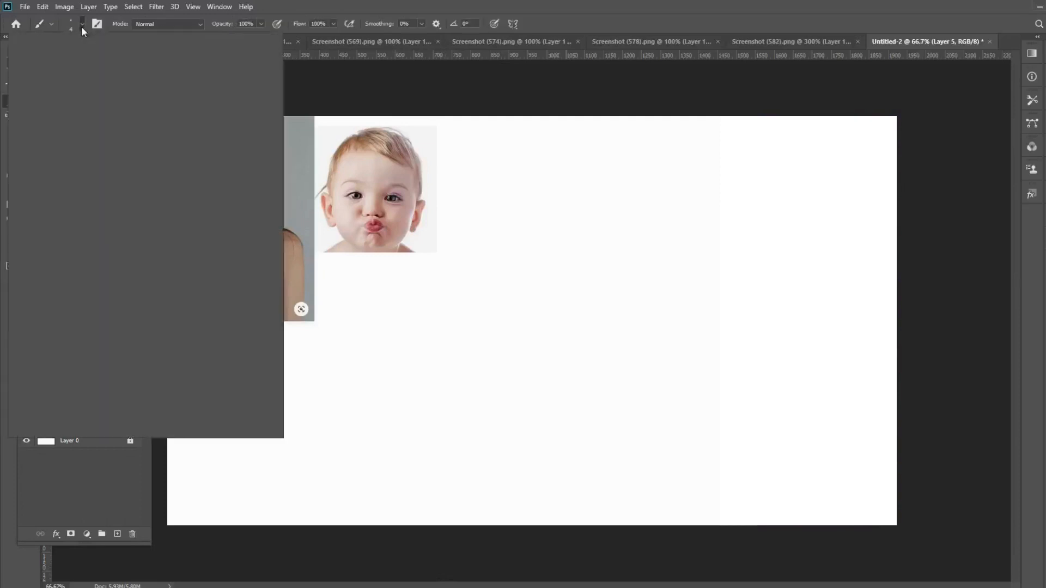
{"action": "left_click", "coordinate": [523, 74]}
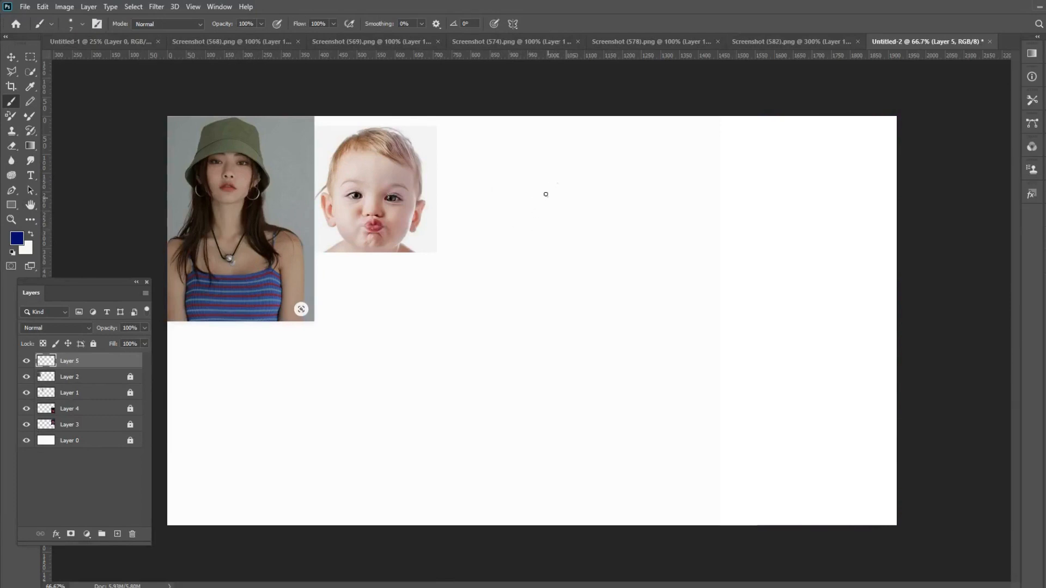
{"action": "mouse_move", "coordinate": [546, 194]}
{"action": "left_mouse_down"}
{"action": "mouse_move", "coordinate": [460, 234]}
{"action": "mouse_move", "coordinate": [444, 292]}
{"action": "mouse_move", "coordinate": [588, 240]}
{"action": "mouse_move", "coordinate": [542, 188]}
{"action": "left_mouse_up"}
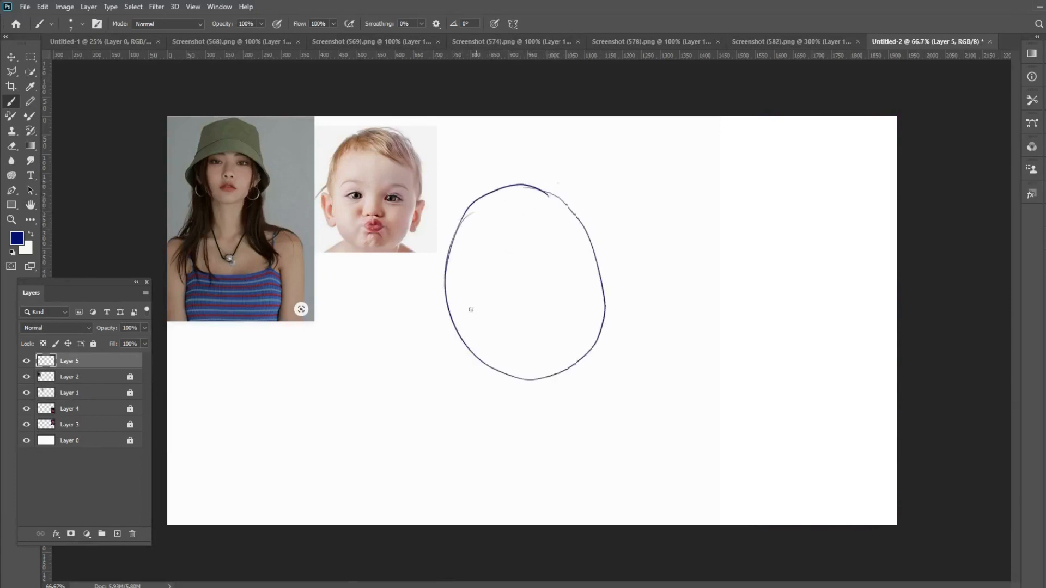
{"action": "mouse_move", "coordinate": [458, 340]}
{"action": "left_mouse_down"}
{"action": "mouse_move", "coordinate": [396, 413]}
{"action": "mouse_move", "coordinate": [412, 489]}
{"action": "left_mouse_up"}
{"action": "mouse_move", "coordinate": [600, 338]}
{"action": "left_mouse_down"}
{"action": "mouse_move", "coordinate": [662, 376]}
{"action": "mouse_move", "coordinate": [689, 435]}
{"action": "left_mouse_up"}
- Sketch a looser second outline around the head, reinforcing its top and left side
{"action": "mouse_move", "coordinate": [552, 201]}
{"action": "left_mouse_down"}
{"action": "mouse_move", "coordinate": [534, 183]}
{"action": "mouse_move", "coordinate": [528, 358]}
{"action": "mouse_move", "coordinate": [600, 216]}
{"action": "mouse_move", "coordinate": [576, 179]}
{"action": "mouse_move", "coordinate": [480, 185]}
{"action": "mouse_move", "coordinate": [442, 234]}
{"action": "left_mouse_up"}
{"action": "left_click_drag", "start_coordinate": [486, 183], "coordinate": [446, 257]}
{"action": "left_click_drag", "start_coordinate": [466, 202], "coordinate": [445, 308]}
{"action": "left_click_drag", "start_coordinate": [449, 250], "coordinate": [448, 310]}
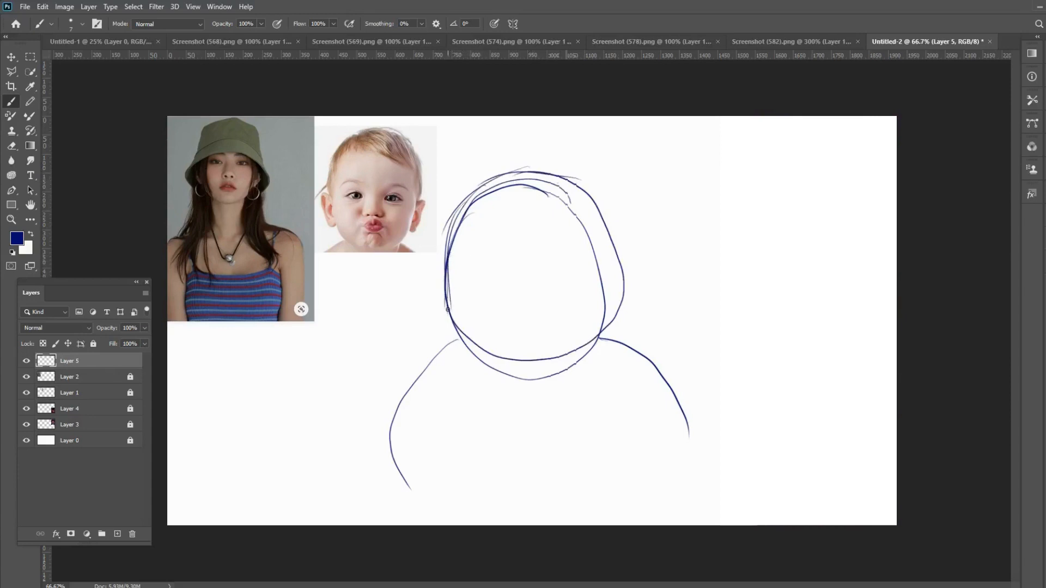
- Build up the skull with rough strokes and sketch a narrower jaw tapering to a short, flat chin
{"action": "left_click_drag", "start_coordinate": [446, 272], "coordinate": [461, 323]}
{"action": "mouse_move", "coordinate": [478, 201]}
{"action": "left_mouse_down"}
{"action": "mouse_move", "coordinate": [516, 189]}
{"action": "mouse_move", "coordinate": [587, 204]}
{"action": "left_mouse_up"}
{"action": "mouse_move", "coordinate": [528, 183]}
{"action": "left_mouse_down"}
{"action": "mouse_move", "coordinate": [601, 217]}
{"action": "mouse_move", "coordinate": [600, 241]}
{"action": "left_mouse_up"}
{"action": "left_click_drag", "start_coordinate": [580, 199], "coordinate": [613, 280]}
{"action": "mouse_move", "coordinate": [614, 243]}
{"action": "left_mouse_down"}
{"action": "mouse_move", "coordinate": [605, 298]}
{"action": "mouse_move", "coordinate": [602, 289]}
{"action": "mouse_move", "coordinate": [572, 341]}
{"action": "mouse_move", "coordinate": [550, 354]}
{"action": "left_mouse_up"}
{"action": "left_click_drag", "start_coordinate": [583, 323], "coordinate": [547, 352]}
{"action": "left_click_drag", "start_coordinate": [550, 351], "coordinate": [505, 344]}
{"action": "mouse_move", "coordinate": [523, 354]}
{"action": "left_mouse_down"}
{"action": "mouse_move", "coordinate": [466, 306]}
{"action": "mouse_move", "coordinate": [489, 331]}
{"action": "left_mouse_up"}
{"action": "left_click_drag", "start_coordinate": [455, 297], "coordinate": [492, 338]}
{"action": "left_click_drag", "start_coordinate": [459, 240], "coordinate": [452, 299]}
{"action": "mouse_move", "coordinate": [456, 258]}
{"action": "left_mouse_down"}
{"action": "mouse_move", "coordinate": [477, 216]}
{"action": "mouse_move", "coordinate": [523, 191]}
{"action": "mouse_move", "coordinate": [560, 197]}
{"action": "mouse_move", "coordinate": [601, 278]}
{"action": "mouse_move", "coordinate": [563, 342]}
{"action": "left_mouse_up"}
- Draw a slightly arched horizontal eye guideline across the middle of the face
{"action": "mouse_move", "coordinate": [598, 301]}
{"action": "left_mouse_down"}
{"action": "mouse_move", "coordinate": [553, 347]}
{"action": "mouse_move", "coordinate": [515, 350]}
{"action": "mouse_move", "coordinate": [458, 296]}
{"action": "mouse_move", "coordinate": [564, 252]}
{"action": "mouse_move", "coordinate": [625, 263]}
{"action": "left_mouse_up"}
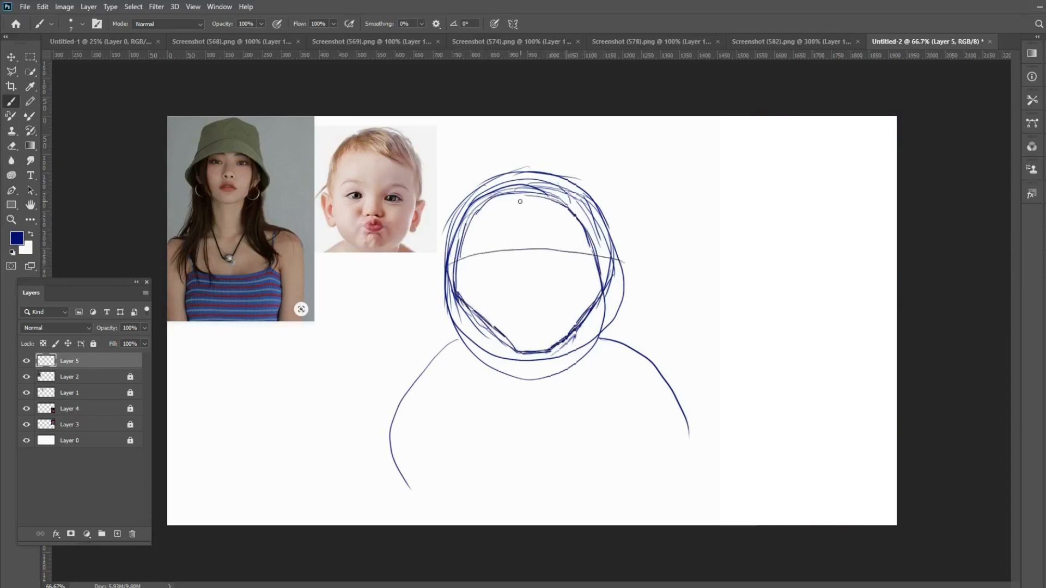
{"action": "mouse_move", "coordinate": [449, 262]}
{"action": "left_mouse_down"}
{"action": "mouse_move", "coordinate": [573, 248]}
{"action": "mouse_move", "coordinate": [619, 256]}
{"action": "left_mouse_up"}
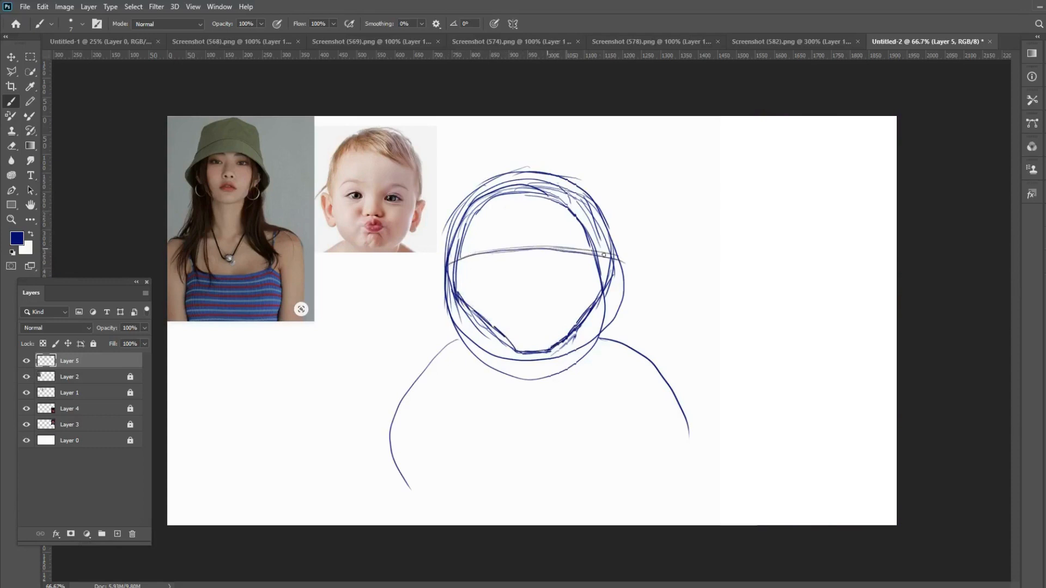
- Sketch a short mouth line, then the neck, shoulders and upper arms inside the rough body outline
{"action": "mouse_move", "coordinate": [514, 309]}
{"action": "left_mouse_down"}
{"action": "mouse_move", "coordinate": [500, 307]}
{"action": "mouse_move", "coordinate": [514, 307]}
{"action": "mouse_move", "coordinate": [495, 371]}
{"action": "left_mouse_up"}
{"action": "left_click_drag", "start_coordinate": [498, 332], "coordinate": [492, 397]}
{"action": "mouse_move", "coordinate": [568, 373]}
{"action": "left_mouse_down"}
{"action": "mouse_move", "coordinate": [567, 339]}
{"action": "mouse_move", "coordinate": [576, 403]}
{"action": "left_mouse_up"}
{"action": "mouse_move", "coordinate": [495, 382]}
{"action": "left_mouse_down"}
{"action": "mouse_move", "coordinate": [426, 399]}
{"action": "mouse_move", "coordinate": [450, 396]}
{"action": "mouse_move", "coordinate": [410, 413]}
{"action": "mouse_move", "coordinate": [401, 454]}
{"action": "mouse_move", "coordinate": [407, 416]}
{"action": "mouse_move", "coordinate": [401, 475]}
{"action": "left_mouse_up"}
{"action": "left_click_drag", "start_coordinate": [401, 432], "coordinate": [411, 512]}
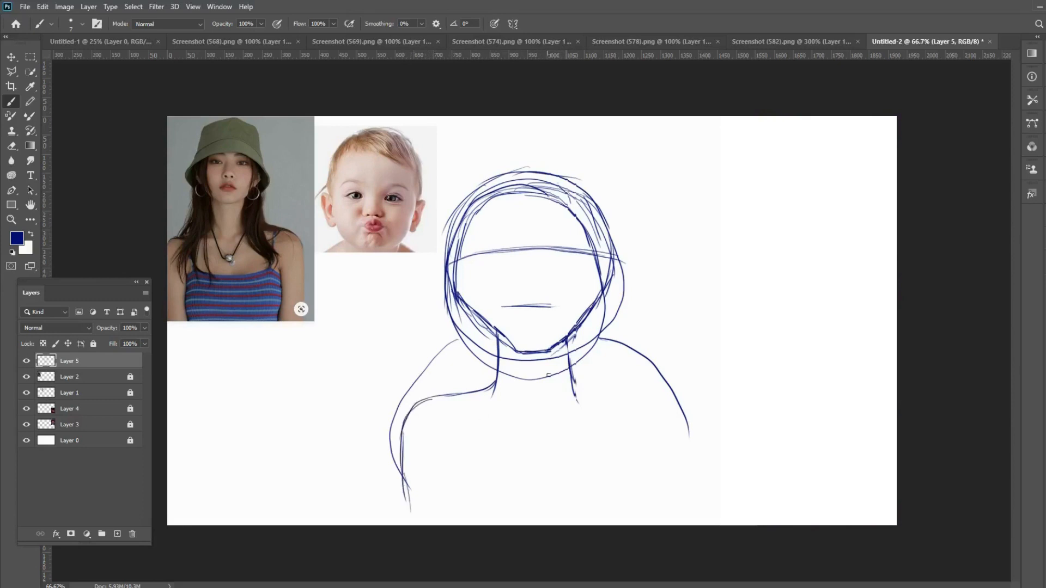
{"action": "mouse_move", "coordinate": [576, 379]}
{"action": "left_mouse_down"}
{"action": "mouse_move", "coordinate": [656, 397]}
{"action": "mouse_move", "coordinate": [650, 439]}
{"action": "left_mouse_up"}
{"action": "left_click_drag", "start_coordinate": [651, 393], "coordinate": [652, 475]}
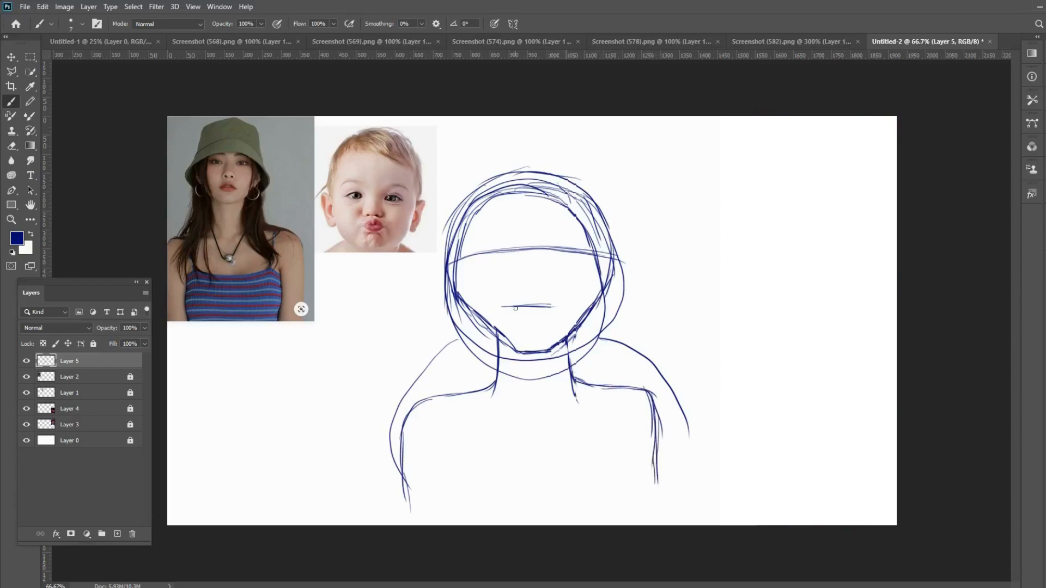
- Sketch the facial features: full lips, almond-shaped eyes with round irises and eyebrows, and a small nose
{"action": "mouse_move", "coordinate": [515, 309]}
{"action": "left_mouse_down"}
{"action": "mouse_move", "coordinate": [541, 306]}
{"action": "mouse_move", "coordinate": [519, 294]}
{"action": "mouse_move", "coordinate": [540, 294]}
{"action": "mouse_move", "coordinate": [543, 311]}
{"action": "mouse_move", "coordinate": [522, 317]}
{"action": "mouse_move", "coordinate": [538, 322]}
{"action": "mouse_move", "coordinate": [522, 319]}
{"action": "left_mouse_up"}
{"action": "mouse_move", "coordinate": [551, 308]}
{"action": "left_mouse_down"}
{"action": "mouse_move", "coordinate": [517, 315]}
{"action": "mouse_move", "coordinate": [515, 306]}
{"action": "left_mouse_up"}
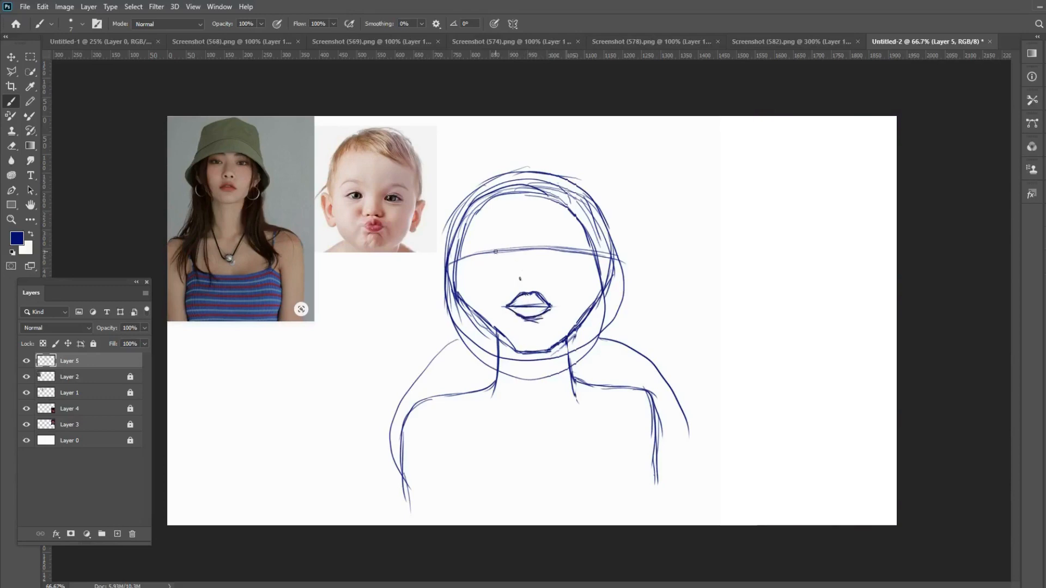
{"action": "mouse_move", "coordinate": [508, 247]}
{"action": "left_mouse_down"}
{"action": "mouse_move", "coordinate": [476, 240]}
{"action": "mouse_move", "coordinate": [492, 240]}
{"action": "mouse_move", "coordinate": [471, 253]}
{"action": "mouse_move", "coordinate": [487, 241]}
{"action": "mouse_move", "coordinate": [506, 247]}
{"action": "mouse_move", "coordinate": [495, 263]}
{"action": "mouse_move", "coordinate": [470, 255]}
{"action": "mouse_move", "coordinate": [499, 264]}
{"action": "mouse_move", "coordinate": [505, 246]}
{"action": "mouse_move", "coordinate": [489, 239]}
{"action": "mouse_move", "coordinate": [468, 256]}
{"action": "mouse_move", "coordinate": [506, 243]}
{"action": "mouse_move", "coordinate": [493, 261]}
{"action": "left_mouse_up"}
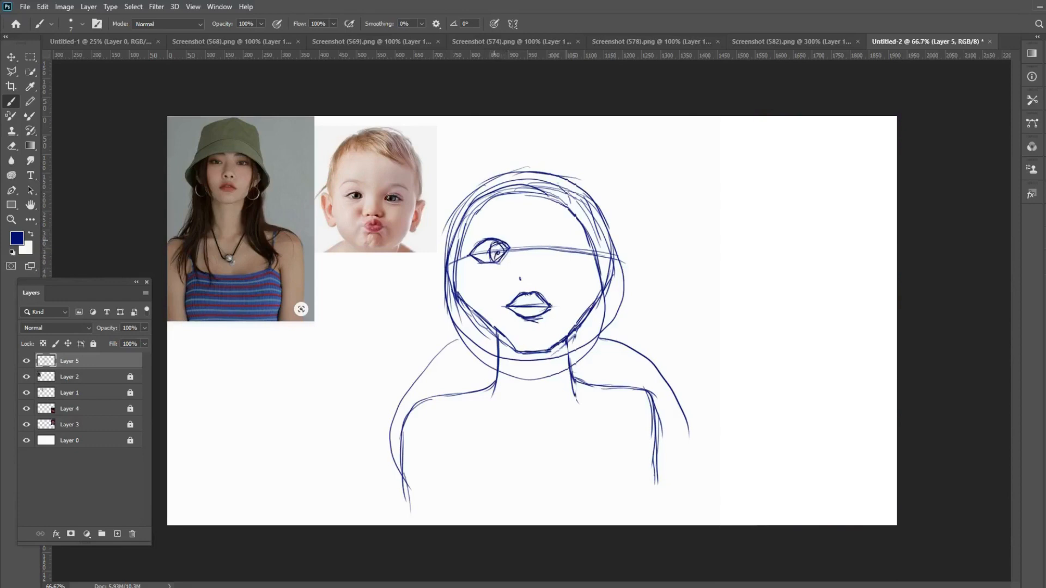
{"action": "mouse_move", "coordinate": [502, 228]}
{"action": "left_mouse_down"}
{"action": "mouse_move", "coordinate": [511, 231]}
{"action": "mouse_move", "coordinate": [483, 226]}
{"action": "mouse_move", "coordinate": [468, 240]}
{"action": "mouse_move", "coordinate": [572, 240]}
{"action": "mouse_move", "coordinate": [578, 246]}
{"action": "mouse_move", "coordinate": [547, 239]}
{"action": "mouse_move", "coordinate": [569, 260]}
{"action": "mouse_move", "coordinate": [579, 253]}
{"action": "mouse_move", "coordinate": [544, 231]}
{"action": "mouse_move", "coordinate": [583, 234]}
{"action": "mouse_move", "coordinate": [551, 226]}
{"action": "mouse_move", "coordinate": [542, 238]}
{"action": "left_mouse_up"}
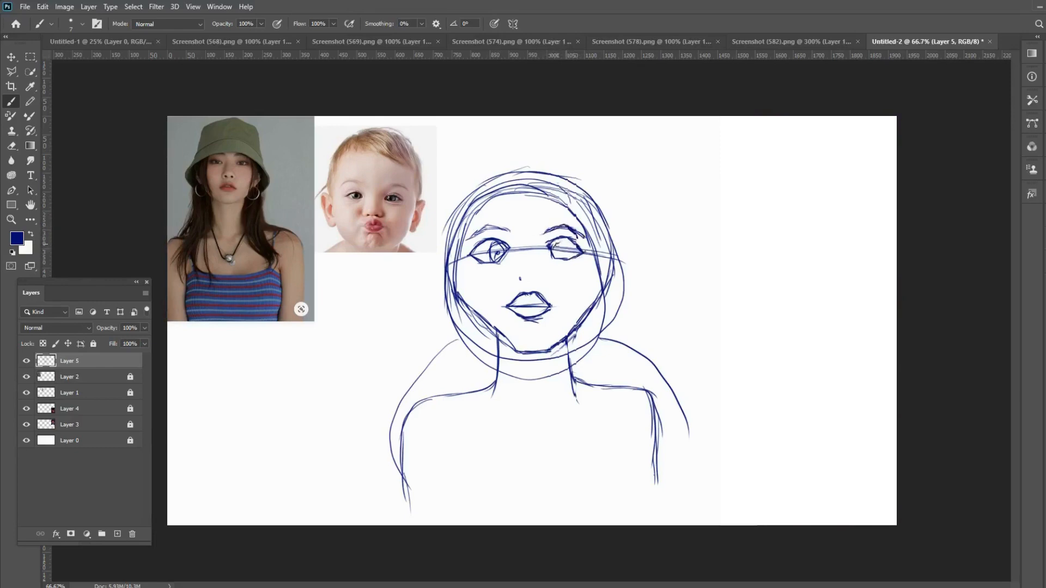
{"action": "mouse_move", "coordinate": [557, 244]}
{"action": "left_mouse_down"}
{"action": "mouse_move", "coordinate": [568, 246]}
{"action": "mouse_move", "coordinate": [564, 258]}
{"action": "mouse_move", "coordinate": [554, 243]}
{"action": "left_mouse_up"}
{"action": "left_click_drag", "start_coordinate": [519, 278], "coordinate": [524, 281]}
- Sketch a peaked hat on the head with a curved band across the forehead
{"action": "left_click_drag", "start_coordinate": [531, 193], "coordinate": [527, 216]}
{"action": "mouse_move", "coordinate": [464, 235]}
{"action": "left_mouse_down"}
{"action": "mouse_move", "coordinate": [558, 218]}
{"action": "mouse_move", "coordinate": [600, 230]}
{"action": "mouse_move", "coordinate": [599, 243]}
{"action": "mouse_move", "coordinate": [582, 230]}
{"action": "mouse_move", "coordinate": [598, 241]}
{"action": "mouse_move", "coordinate": [586, 186]}
{"action": "mouse_move", "coordinate": [539, 159]}
{"action": "left_mouse_up"}
{"action": "mouse_move", "coordinate": [453, 254]}
{"action": "left_mouse_down"}
{"action": "mouse_move", "coordinate": [444, 238]}
{"action": "mouse_move", "coordinate": [459, 183]}
{"action": "mouse_move", "coordinate": [507, 140]}
{"action": "mouse_move", "coordinate": [535, 143]}
{"action": "mouse_move", "coordinate": [559, 172]}
{"action": "mouse_move", "coordinate": [531, 141]}
{"action": "mouse_move", "coordinate": [498, 150]}
{"action": "mouse_move", "coordinate": [450, 217]}
{"action": "mouse_move", "coordinate": [455, 228]}
{"action": "mouse_move", "coordinate": [493, 211]}
{"action": "mouse_move", "coordinate": [555, 206]}
{"action": "mouse_move", "coordinate": [593, 221]}
{"action": "mouse_move", "coordinate": [606, 242]}
{"action": "left_mouse_up"}
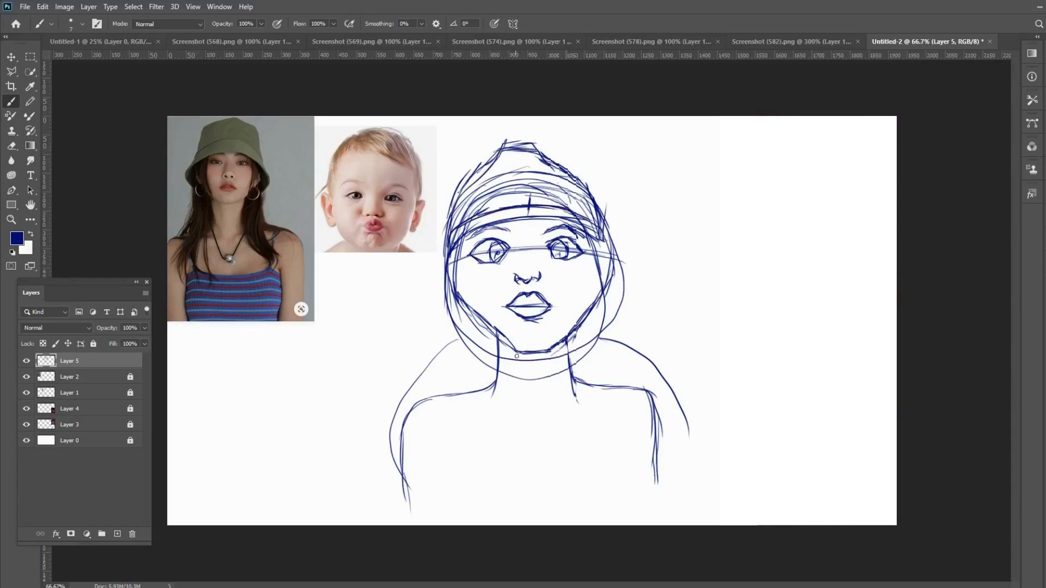
- Sketch a choker with an oval pendant at the throat and a V-shaped neckline with a flat base
{"action": "mouse_move", "coordinate": [499, 342]}
{"action": "left_mouse_down"}
{"action": "mouse_move", "coordinate": [497, 375]}
{"action": "mouse_move", "coordinate": [536, 393]}
{"action": "left_mouse_up"}
{"action": "mouse_move", "coordinate": [555, 357]}
{"action": "left_mouse_down"}
{"action": "mouse_move", "coordinate": [569, 338]}
{"action": "mouse_move", "coordinate": [532, 393]}
{"action": "mouse_move", "coordinate": [565, 379]}
{"action": "mouse_move", "coordinate": [538, 405]}
{"action": "left_mouse_up"}
{"action": "mouse_move", "coordinate": [499, 375]}
{"action": "left_mouse_down"}
{"action": "mouse_move", "coordinate": [529, 408]}
{"action": "mouse_move", "coordinate": [542, 388]}
{"action": "mouse_move", "coordinate": [524, 384]}
{"action": "mouse_move", "coordinate": [536, 381]}
{"action": "mouse_move", "coordinate": [528, 406]}
{"action": "mouse_move", "coordinate": [491, 393]}
{"action": "mouse_move", "coordinate": [494, 380]}
{"action": "mouse_move", "coordinate": [510, 450]}
{"action": "left_mouse_up"}
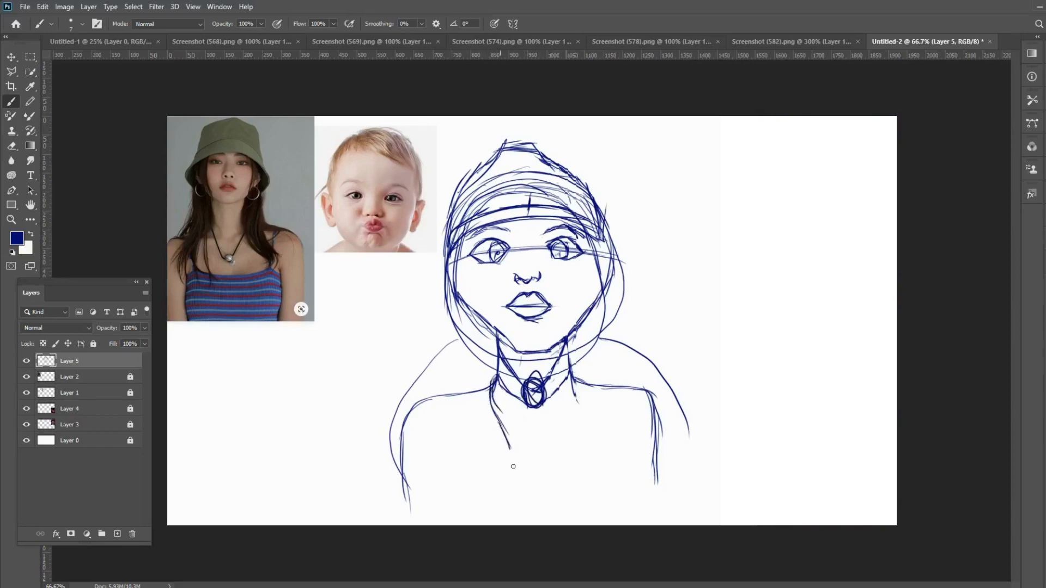
{"action": "mouse_move", "coordinate": [574, 383]}
{"action": "left_mouse_down"}
{"action": "mouse_move", "coordinate": [580, 417]}
{"action": "mouse_move", "coordinate": [552, 471]}
{"action": "mouse_move", "coordinate": [517, 472]}
{"action": "mouse_move", "coordinate": [560, 472]}
{"action": "left_mouse_up"}
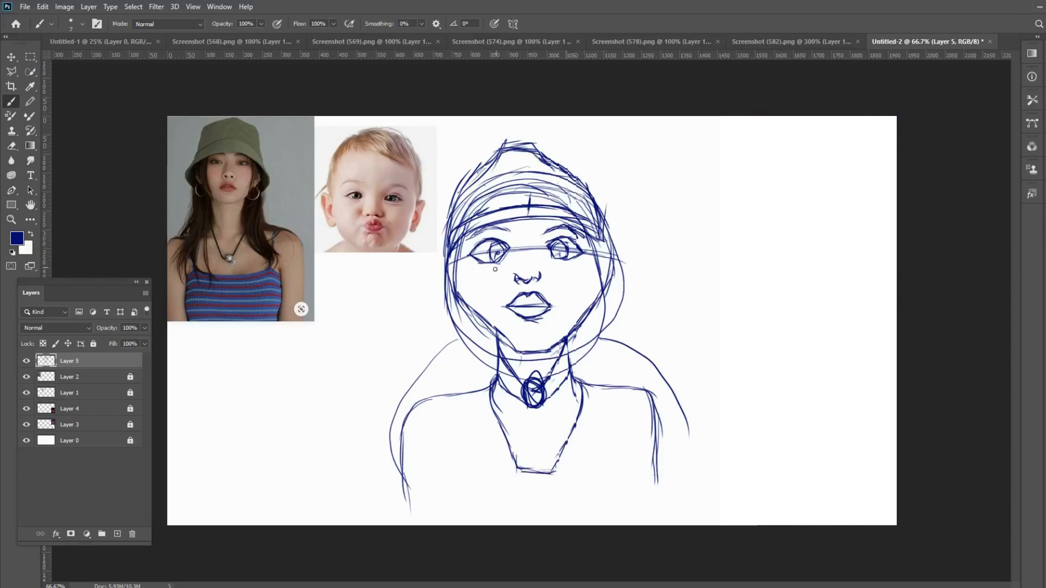
- Draw a vertical centre line from the hat to the canvas's lower edge and a horizontal guideline through the mouth
{"action": "left_click_drag", "start_coordinate": [463, 266], "coordinate": [547, 247]}
{"action": "left_click_drag", "start_coordinate": [529, 208], "coordinate": [527, 271]}
{"action": "left_click_drag", "start_coordinate": [527, 218], "coordinate": [527, 294]}
{"action": "left_click_drag", "start_coordinate": [529, 221], "coordinate": [526, 346]}
{"action": "left_click_drag", "start_coordinate": [525, 260], "coordinate": [531, 350]}
{"action": "left_click_drag", "start_coordinate": [528, 211], "coordinate": [539, 525]}
{"action": "mouse_move", "coordinate": [531, 153]}
{"action": "left_mouse_down"}
{"action": "mouse_move", "coordinate": [531, 309]}
{"action": "mouse_move", "coordinate": [590, 308]}
{"action": "mouse_move", "coordinate": [476, 311]}
{"action": "left_mouse_up"}
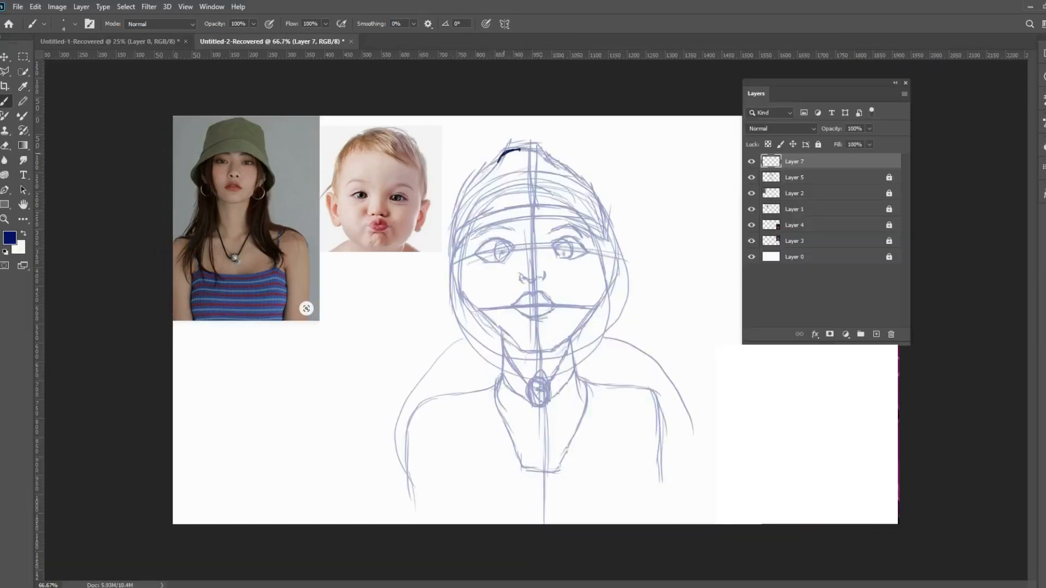
- Trace the upper-left edge of the hat with dark strokes over the faded sketch on Layer 7
{"action": "left_click_drag", "start_coordinate": [502, 154], "coordinate": [467, 190]}
{"action": "left_click_drag", "start_coordinate": [506, 154], "coordinate": [472, 189]}
{"action": "left_click_drag", "start_coordinate": [488, 169], "coordinate": [456, 208]}
- Choose the Hard Round Pressure brush preset and trace the hat's lower rim across the forehead
{"action": "left_click", "coordinate": [76, 23]}
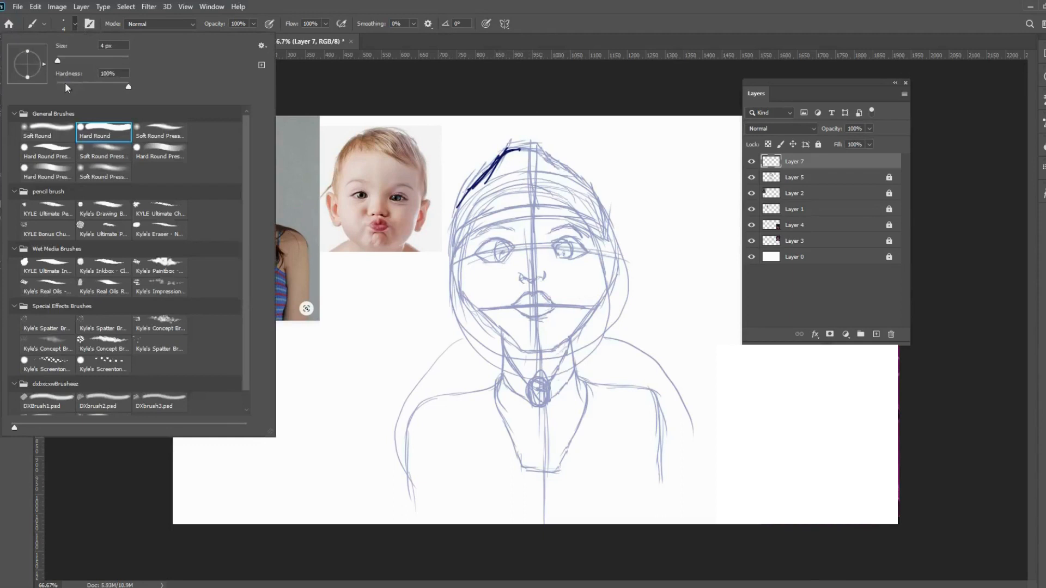
{"action": "left_click", "coordinate": [58, 153]}
{"action": "left_click", "coordinate": [568, 28]}
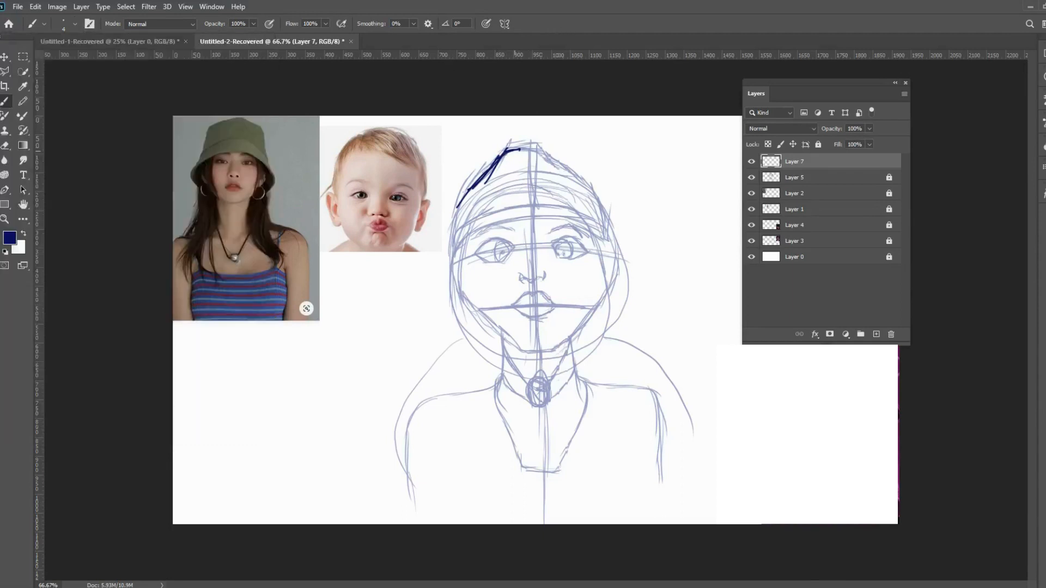
{"action": "mouse_move", "coordinate": [466, 192]}
{"action": "left_mouse_down"}
{"action": "mouse_move", "coordinate": [451, 255]}
{"action": "mouse_move", "coordinate": [468, 242]}
{"action": "left_mouse_up"}
{"action": "mouse_move", "coordinate": [462, 245]}
{"action": "left_mouse_down"}
{"action": "mouse_move", "coordinate": [533, 218]}
{"action": "mouse_move", "coordinate": [591, 233]}
{"action": "mouse_move", "coordinate": [528, 222]}
{"action": "left_mouse_up"}
{"action": "mouse_move", "coordinate": [597, 235]}
{"action": "left_mouse_down"}
{"action": "mouse_move", "coordinate": [504, 219]}
{"action": "mouse_move", "coordinate": [459, 247]}
{"action": "mouse_move", "coordinate": [458, 283]}
{"action": "left_mouse_up"}
- Trace the face outline with clean strokes along both cheeks, the jaw and the flat chin
{"action": "mouse_move", "coordinate": [458, 243]}
{"action": "left_mouse_down"}
{"action": "mouse_move", "coordinate": [472, 298]}
{"action": "mouse_move", "coordinate": [516, 346]}
{"action": "left_mouse_up"}
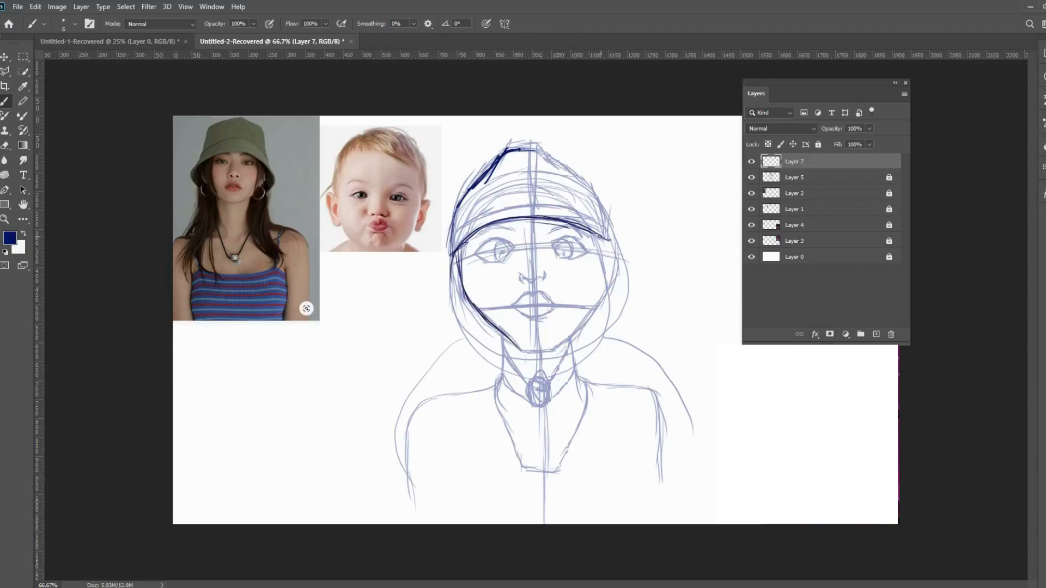
{"action": "mouse_move", "coordinate": [599, 237]}
{"action": "left_mouse_down"}
{"action": "mouse_move", "coordinate": [598, 307]}
{"action": "mouse_move", "coordinate": [589, 298]}
{"action": "mouse_move", "coordinate": [560, 346]}
{"action": "left_mouse_up"}
{"action": "left_click_drag", "start_coordinate": [590, 293], "coordinate": [542, 357]}
{"action": "left_click_drag", "start_coordinate": [557, 350], "coordinate": [517, 352]}
{"action": "left_click_drag", "start_coordinate": [567, 328], "coordinate": [553, 352]}
{"action": "left_click_drag", "start_coordinate": [598, 271], "coordinate": [584, 310]}
{"action": "left_click_drag", "start_coordinate": [605, 223], "coordinate": [598, 259]}
{"action": "left_click_drag", "start_coordinate": [598, 250], "coordinate": [584, 297]}
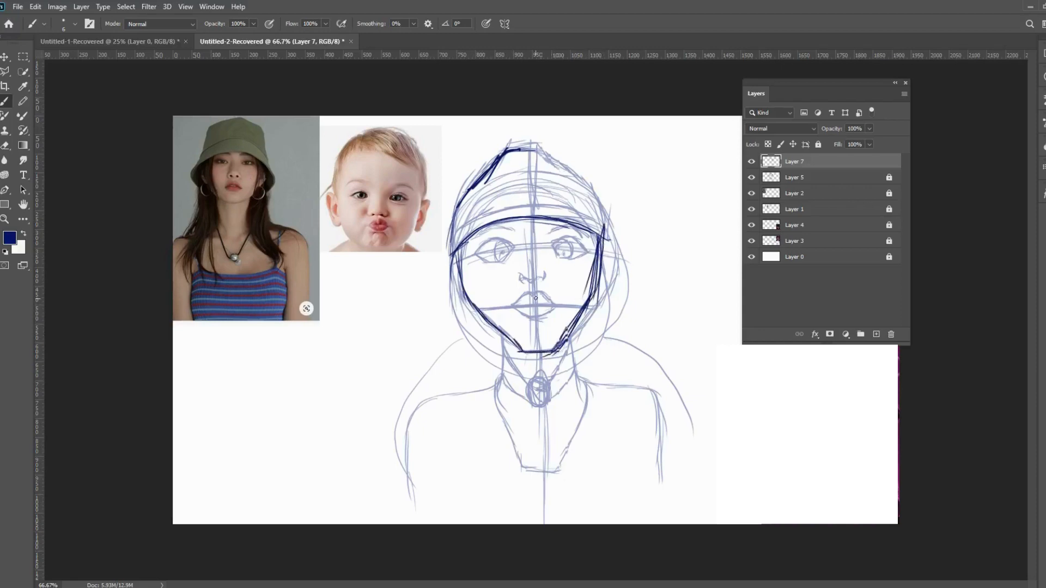
- Trace the hat's crown on both sides and the upper edge of its band
{"action": "mouse_move", "coordinate": [603, 239]}
{"action": "left_mouse_down"}
{"action": "mouse_move", "coordinate": [601, 213]}
{"action": "mouse_move", "coordinate": [575, 169]}
{"action": "mouse_move", "coordinate": [550, 154]}
{"action": "left_mouse_up"}
{"action": "left_click_drag", "start_coordinate": [603, 214], "coordinate": [578, 176]}
{"action": "mouse_move", "coordinate": [548, 154]}
{"action": "left_mouse_down"}
{"action": "mouse_move", "coordinate": [514, 143]}
{"action": "mouse_move", "coordinate": [472, 185]}
{"action": "mouse_move", "coordinate": [451, 256]}
{"action": "left_mouse_up"}
{"action": "mouse_move", "coordinate": [451, 226]}
{"action": "left_mouse_down"}
{"action": "mouse_move", "coordinate": [534, 197]}
{"action": "mouse_move", "coordinate": [574, 199]}
{"action": "mouse_move", "coordinate": [602, 218]}
{"action": "left_mouse_up"}
{"action": "mouse_move", "coordinate": [547, 194]}
{"action": "left_mouse_down"}
{"action": "mouse_move", "coordinate": [598, 217]}
{"action": "mouse_move", "coordinate": [528, 191]}
{"action": "left_mouse_up"}
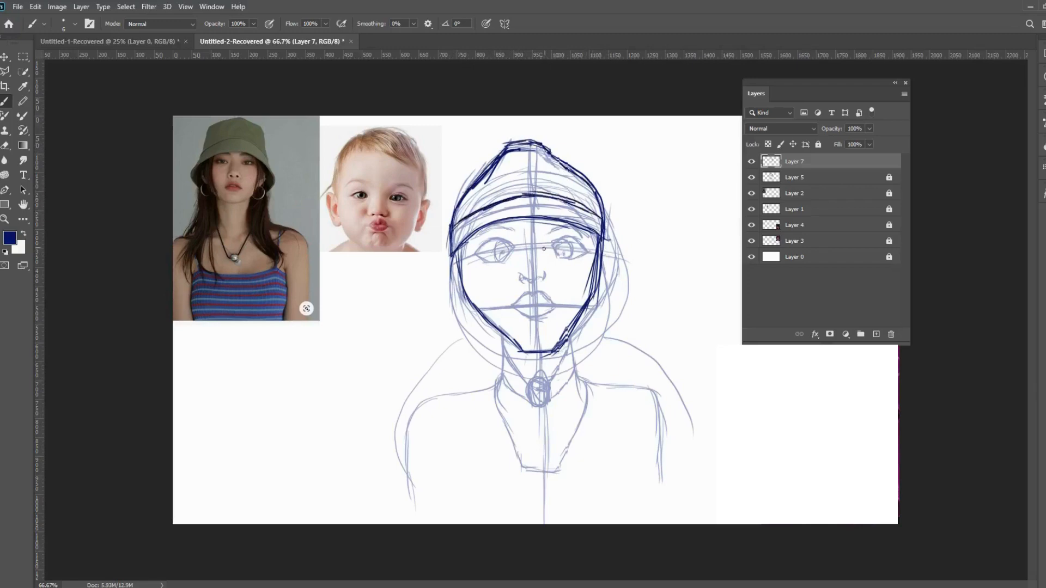
- Draw both eyes over the sketch with dark pupils, lids and angled eyebrows
{"action": "mouse_move", "coordinate": [554, 245]}
{"action": "left_mouse_down"}
{"action": "mouse_move", "coordinate": [571, 235]}
{"action": "mouse_move", "coordinate": [592, 252]}
{"action": "mouse_move", "coordinate": [566, 235]}
{"action": "mouse_move", "coordinate": [549, 246]}
{"action": "mouse_move", "coordinate": [595, 254]}
{"action": "mouse_move", "coordinate": [569, 235]}
{"action": "mouse_move", "coordinate": [564, 256]}
{"action": "mouse_move", "coordinate": [589, 256]}
{"action": "mouse_move", "coordinate": [588, 244]}
{"action": "mouse_move", "coordinate": [592, 257]}
{"action": "mouse_move", "coordinate": [571, 243]}
{"action": "mouse_move", "coordinate": [567, 257]}
{"action": "mouse_move", "coordinate": [557, 245]}
{"action": "mouse_move", "coordinate": [565, 253]}
{"action": "mouse_move", "coordinate": [569, 227]}
{"action": "mouse_move", "coordinate": [559, 224]}
{"action": "left_mouse_up"}
{"action": "left_click_drag", "start_coordinate": [547, 230], "coordinate": [562, 220]}
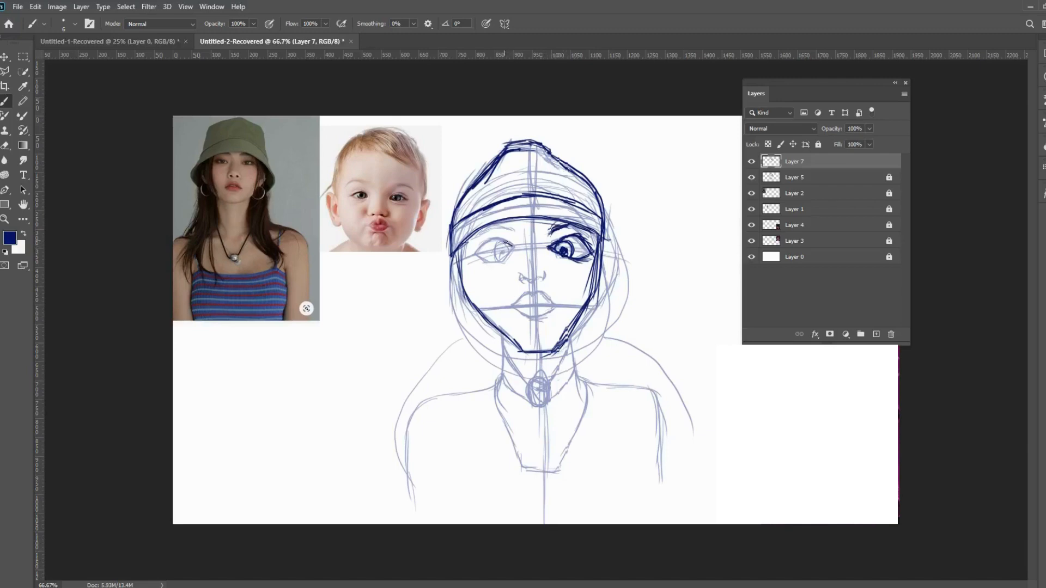
{"action": "mouse_move", "coordinate": [492, 238]}
{"action": "left_mouse_down"}
{"action": "mouse_move", "coordinate": [475, 246]}
{"action": "mouse_move", "coordinate": [507, 249]}
{"action": "mouse_move", "coordinate": [494, 263]}
{"action": "mouse_move", "coordinate": [479, 258]}
{"action": "mouse_move", "coordinate": [488, 264]}
{"action": "mouse_move", "coordinate": [515, 251]}
{"action": "mouse_move", "coordinate": [475, 262]}
{"action": "mouse_move", "coordinate": [505, 246]}
{"action": "mouse_move", "coordinate": [499, 255]}
{"action": "mouse_move", "coordinate": [502, 227]}
{"action": "mouse_move", "coordinate": [476, 240]}
{"action": "left_mouse_up"}
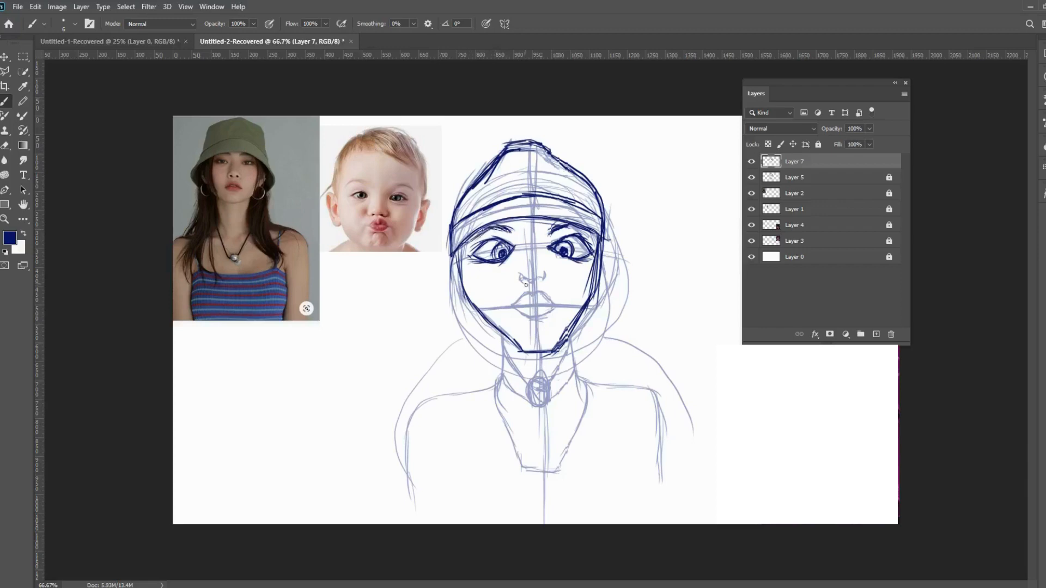
- Trace the nostrils, the bridge of the nose and the full lips
{"action": "left_click_drag", "start_coordinate": [526, 281], "coordinate": [540, 279]}
{"action": "left_click_drag", "start_coordinate": [523, 253], "coordinate": [524, 269]}
{"action": "mouse_move", "coordinate": [538, 292]}
{"action": "left_mouse_down"}
{"action": "mouse_move", "coordinate": [549, 303]}
{"action": "mouse_move", "coordinate": [511, 306]}
{"action": "mouse_move", "coordinate": [524, 317]}
{"action": "mouse_move", "coordinate": [553, 306]}
{"action": "mouse_move", "coordinate": [518, 308]}
{"action": "mouse_move", "coordinate": [556, 309]}
{"action": "mouse_move", "coordinate": [521, 308]}
{"action": "left_mouse_up"}
- Trace both sides of the neck, the shoulders and the upper arms, slightly inside the rough outline
{"action": "left_click_drag", "start_coordinate": [504, 331], "coordinate": [486, 411]}
{"action": "left_click_drag", "start_coordinate": [565, 338], "coordinate": [587, 405]}
{"action": "mouse_move", "coordinate": [494, 391]}
{"action": "left_mouse_down"}
{"action": "mouse_move", "coordinate": [425, 393]}
{"action": "mouse_move", "coordinate": [432, 425]}
{"action": "mouse_move", "coordinate": [419, 436]}
{"action": "mouse_move", "coordinate": [431, 446]}
{"action": "mouse_move", "coordinate": [431, 490]}
{"action": "left_mouse_up"}
{"action": "mouse_move", "coordinate": [494, 385]}
{"action": "left_mouse_down"}
{"action": "mouse_move", "coordinate": [435, 399]}
{"action": "mouse_move", "coordinate": [430, 482]}
{"action": "left_mouse_up"}
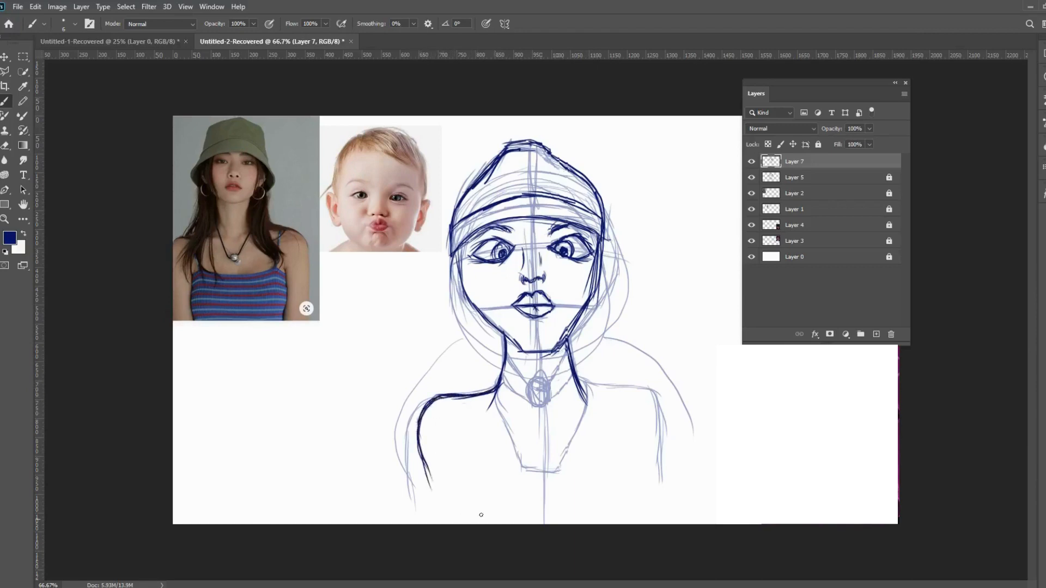
{"action": "mouse_move", "coordinate": [581, 388]}
{"action": "left_mouse_down"}
{"action": "mouse_move", "coordinate": [648, 391]}
{"action": "mouse_move", "coordinate": [646, 459]}
{"action": "left_mouse_up"}
{"action": "left_click_drag", "start_coordinate": [650, 415], "coordinate": [642, 491]}
- Trace the choker with its oval pendant and the two slanted sides of the neckline
{"action": "mouse_move", "coordinate": [571, 351]}
{"action": "left_mouse_down"}
{"action": "mouse_move", "coordinate": [548, 384]}
{"action": "mouse_move", "coordinate": [552, 404]}
{"action": "mouse_move", "coordinate": [573, 372]}
{"action": "left_mouse_up"}
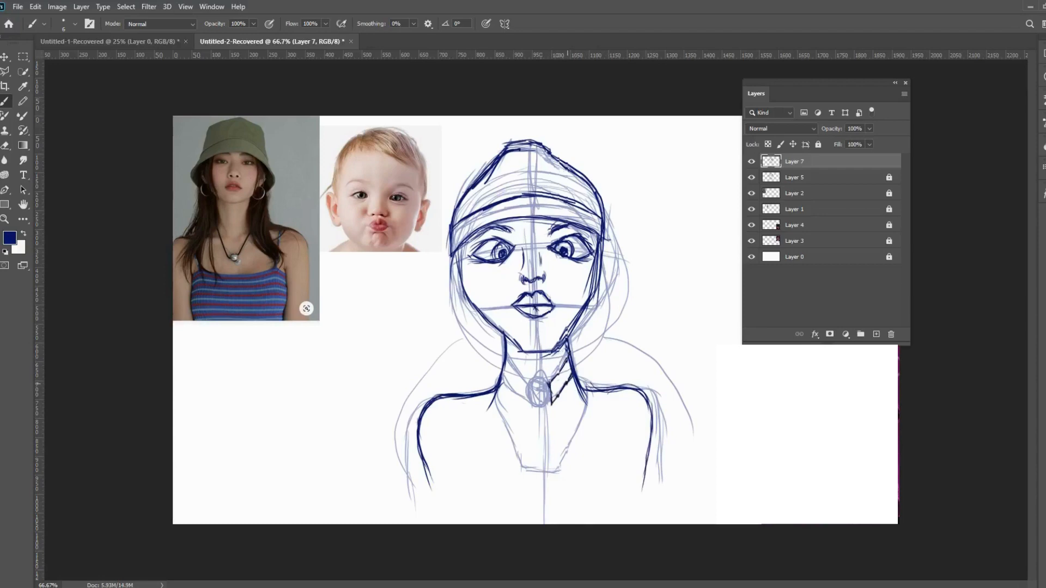
{"action": "mouse_move", "coordinate": [506, 361]}
{"action": "left_mouse_down"}
{"action": "mouse_move", "coordinate": [531, 405]}
{"action": "mouse_move", "coordinate": [504, 381]}
{"action": "mouse_move", "coordinate": [507, 355]}
{"action": "mouse_move", "coordinate": [543, 382]}
{"action": "mouse_move", "coordinate": [537, 405]}
{"action": "mouse_move", "coordinate": [537, 381]}
{"action": "mouse_move", "coordinate": [538, 407]}
{"action": "left_mouse_up"}
{"action": "mouse_move", "coordinate": [554, 387]}
{"action": "left_mouse_down"}
{"action": "mouse_move", "coordinate": [544, 408]}
{"action": "mouse_move", "coordinate": [527, 399]}
{"action": "mouse_move", "coordinate": [621, 388]}
{"action": "mouse_move", "coordinate": [654, 441]}
{"action": "mouse_move", "coordinate": [647, 487]}
{"action": "left_mouse_up"}
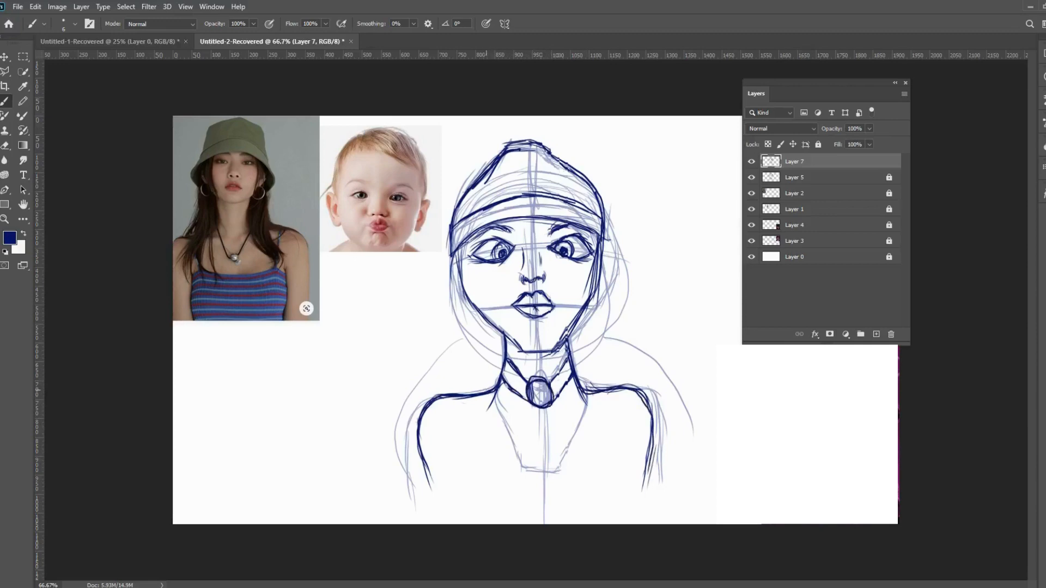
{"action": "left_click_drag", "start_coordinate": [485, 386], "coordinate": [522, 456]}
{"action": "left_click_drag", "start_coordinate": [594, 395], "coordinate": [558, 462]}
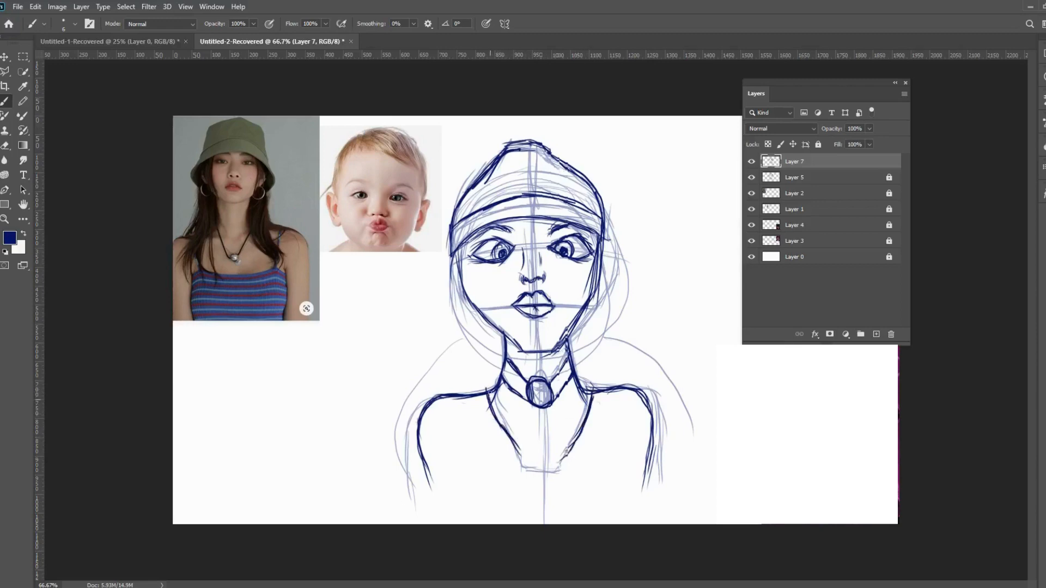
{"action": "left_click_drag", "start_coordinate": [489, 392], "coordinate": [520, 456]}
- Draw both ears and a braid with a tied, loose end hanging over the shoulder on the drawing's left side
{"action": "mouse_move", "coordinate": [447, 256]}
{"action": "left_mouse_down"}
{"action": "mouse_move", "coordinate": [445, 275]}
{"action": "mouse_move", "coordinate": [460, 297]}
{"action": "mouse_move", "coordinate": [449, 261]}
{"action": "mouse_move", "coordinate": [460, 286]}
{"action": "mouse_move", "coordinate": [454, 268]}
{"action": "left_mouse_up"}
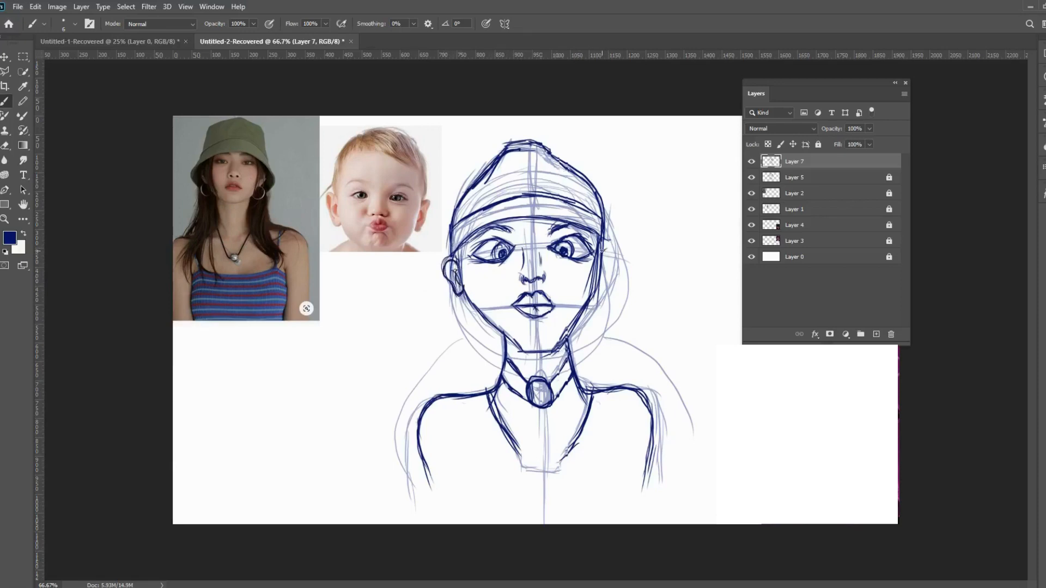
{"action": "mouse_move", "coordinate": [603, 250]}
{"action": "left_mouse_down"}
{"action": "mouse_move", "coordinate": [619, 256]}
{"action": "mouse_move", "coordinate": [606, 284]}
{"action": "mouse_move", "coordinate": [607, 267]}
{"action": "left_mouse_up"}
{"action": "mouse_move", "coordinate": [439, 270]}
{"action": "left_mouse_down"}
{"action": "mouse_move", "coordinate": [445, 316]}
{"action": "mouse_move", "coordinate": [467, 299]}
{"action": "mouse_move", "coordinate": [464, 329]}
{"action": "left_mouse_up"}
{"action": "mouse_move", "coordinate": [464, 331]}
{"action": "left_mouse_down"}
{"action": "mouse_move", "coordinate": [453, 336]}
{"action": "mouse_move", "coordinate": [469, 325]}
{"action": "mouse_move", "coordinate": [451, 321]}
{"action": "mouse_move", "coordinate": [442, 358]}
{"action": "mouse_move", "coordinate": [463, 354]}
{"action": "mouse_move", "coordinate": [462, 395]}
{"action": "left_mouse_up"}
{"action": "mouse_move", "coordinate": [467, 353]}
{"action": "left_mouse_down"}
{"action": "mouse_move", "coordinate": [459, 386]}
{"action": "mouse_move", "coordinate": [450, 358]}
{"action": "mouse_move", "coordinate": [444, 407]}
{"action": "mouse_move", "coordinate": [443, 362]}
{"action": "mouse_move", "coordinate": [454, 398]}
{"action": "mouse_move", "coordinate": [451, 432]}
{"action": "left_mouse_up"}
{"action": "mouse_move", "coordinate": [437, 382]}
{"action": "left_mouse_down"}
{"action": "mouse_move", "coordinate": [435, 420]}
{"action": "mouse_move", "coordinate": [457, 430]}
{"action": "mouse_move", "coordinate": [441, 454]}
{"action": "mouse_move", "coordinate": [451, 458]}
{"action": "mouse_move", "coordinate": [434, 467]}
{"action": "left_mouse_up"}
{"action": "mouse_move", "coordinate": [448, 437]}
{"action": "left_mouse_down"}
{"action": "mouse_move", "coordinate": [445, 463]}
{"action": "mouse_move", "coordinate": [436, 452]}
{"action": "left_mouse_up"}
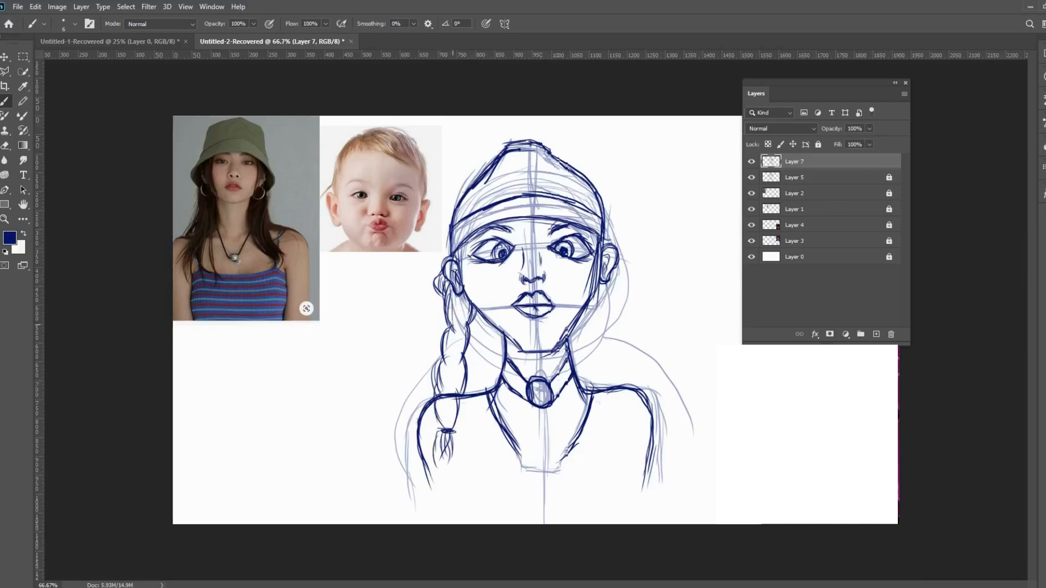
{"action": "mouse_move", "coordinate": [449, 355]}
{"action": "left_mouse_down"}
{"action": "mouse_move", "coordinate": [463, 361]}
{"action": "mouse_move", "coordinate": [460, 389]}
{"action": "left_mouse_up"}
{"action": "left_click_drag", "start_coordinate": [463, 307], "coordinate": [448, 363]}
{"action": "left_click_drag", "start_coordinate": [447, 402], "coordinate": [447, 418]}
- Draw a matching tied braid on the drawing's right side and touch up the jaw and chin line
{"action": "mouse_move", "coordinate": [618, 248]}
{"action": "left_mouse_down"}
{"action": "mouse_move", "coordinate": [631, 285]}
{"action": "mouse_move", "coordinate": [621, 317]}
{"action": "left_mouse_up"}
{"action": "mouse_move", "coordinate": [611, 272]}
{"action": "left_mouse_down"}
{"action": "mouse_move", "coordinate": [621, 319]}
{"action": "mouse_move", "coordinate": [601, 327]}
{"action": "mouse_move", "coordinate": [623, 349]}
{"action": "left_mouse_up"}
{"action": "mouse_move", "coordinate": [605, 311]}
{"action": "left_mouse_down"}
{"action": "mouse_move", "coordinate": [620, 346]}
{"action": "mouse_move", "coordinate": [601, 354]}
{"action": "left_mouse_up"}
{"action": "left_click_drag", "start_coordinate": [608, 333], "coordinate": [621, 384]}
{"action": "mouse_move", "coordinate": [611, 340]}
{"action": "left_mouse_down"}
{"action": "mouse_move", "coordinate": [619, 379]}
{"action": "mouse_move", "coordinate": [602, 384]}
{"action": "mouse_move", "coordinate": [624, 413]}
{"action": "left_mouse_up"}
{"action": "mouse_move", "coordinate": [599, 365]}
{"action": "left_mouse_down"}
{"action": "mouse_move", "coordinate": [621, 436]}
{"action": "mouse_move", "coordinate": [601, 433]}
{"action": "mouse_move", "coordinate": [619, 437]}
{"action": "mouse_move", "coordinate": [606, 457]}
{"action": "mouse_move", "coordinate": [611, 483]}
{"action": "left_mouse_up"}
{"action": "mouse_move", "coordinate": [611, 438]}
{"action": "left_mouse_down"}
{"action": "mouse_move", "coordinate": [613, 472]}
{"action": "mouse_move", "coordinate": [619, 459]}
{"action": "mouse_move", "coordinate": [603, 464]}
{"action": "left_mouse_up"}
{"action": "mouse_move", "coordinate": [601, 419]}
{"action": "left_mouse_down"}
{"action": "mouse_move", "coordinate": [601, 438]}
{"action": "mouse_move", "coordinate": [615, 440]}
{"action": "left_mouse_up"}
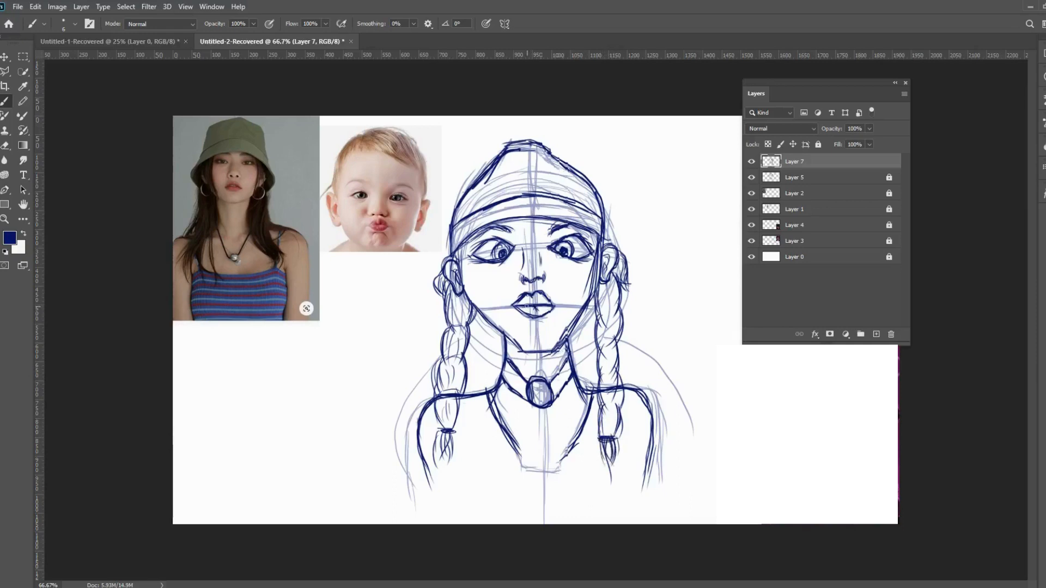
{"action": "mouse_move", "coordinate": [560, 347]}
{"action": "left_mouse_down"}
{"action": "mouse_move", "coordinate": [518, 350]}
{"action": "mouse_move", "coordinate": [556, 353]}
{"action": "left_mouse_up"}
{"action": "left_click_drag", "start_coordinate": [556, 353], "coordinate": [509, 338]}
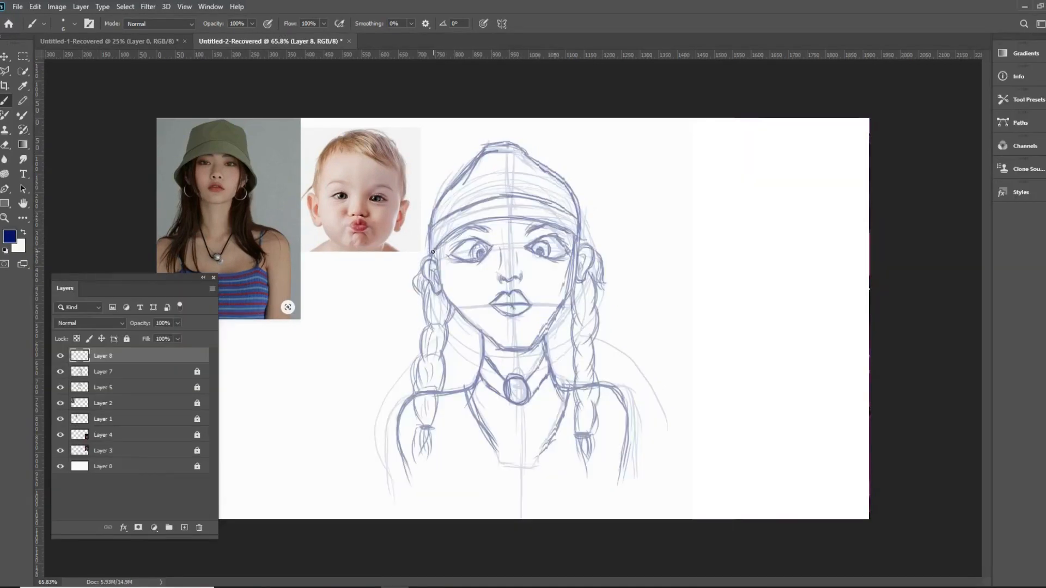
- On Layer 8, outline the hat with its band and a rounded crown, and draw thick eyebrows
{"action": "mouse_move", "coordinate": [442, 244]}
{"action": "left_mouse_down"}
{"action": "mouse_move", "coordinate": [429, 254]}
{"action": "mouse_move", "coordinate": [427, 226]}
{"action": "mouse_move", "coordinate": [489, 198]}
{"action": "mouse_move", "coordinate": [564, 208]}
{"action": "mouse_move", "coordinate": [584, 228]}
{"action": "mouse_move", "coordinate": [579, 243]}
{"action": "mouse_move", "coordinate": [561, 228]}
{"action": "mouse_move", "coordinate": [489, 220]}
{"action": "mouse_move", "coordinate": [433, 249]}
{"action": "mouse_move", "coordinate": [475, 229]}
{"action": "mouse_move", "coordinate": [447, 245]}
{"action": "left_mouse_up"}
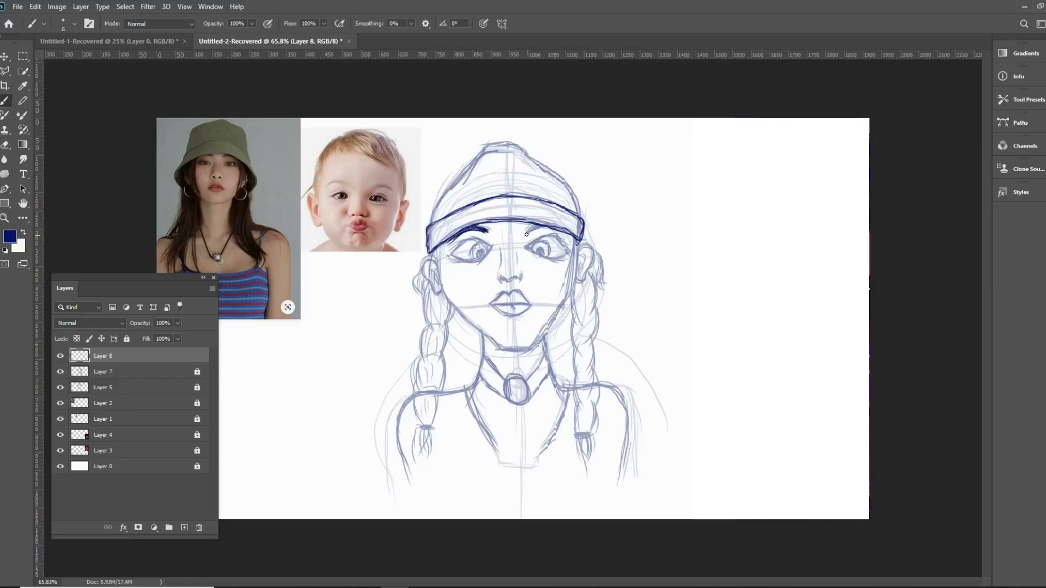
{"action": "left_click_drag", "start_coordinate": [527, 230], "coordinate": [544, 224]}
{"action": "left_click_drag", "start_coordinate": [431, 222], "coordinate": [455, 163]}
{"action": "left_click_drag", "start_coordinate": [434, 200], "coordinate": [478, 145]}
{"action": "mouse_move", "coordinate": [579, 216]}
{"action": "left_mouse_down"}
{"action": "mouse_move", "coordinate": [582, 196]}
{"action": "mouse_move", "coordinate": [551, 157]}
{"action": "mouse_move", "coordinate": [533, 155]}
{"action": "mouse_move", "coordinate": [566, 169]}
{"action": "mouse_move", "coordinate": [515, 142]}
{"action": "mouse_move", "coordinate": [470, 148]}
{"action": "mouse_move", "coordinate": [504, 142]}
{"action": "mouse_move", "coordinate": [539, 154]}
{"action": "mouse_move", "coordinate": [506, 143]}
{"action": "left_mouse_up"}
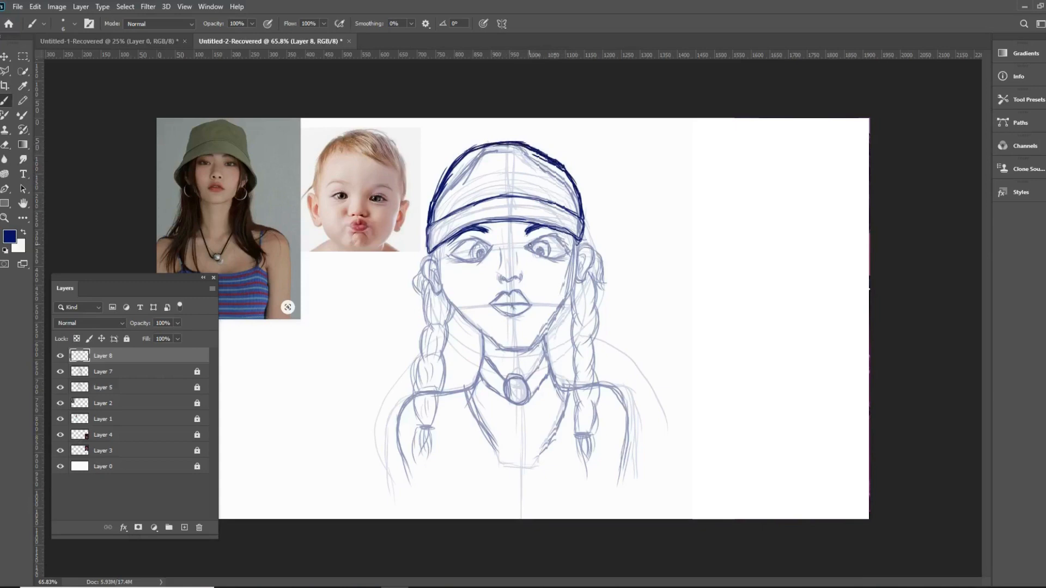
- Draw both eyes on Layer 8 with bold lids, lashes, irises and filled pupils
{"action": "mouse_move", "coordinate": [531, 245]}
{"action": "left_mouse_down"}
{"action": "mouse_move", "coordinate": [564, 235]}
{"action": "mouse_move", "coordinate": [568, 248]}
{"action": "mouse_move", "coordinate": [557, 236]}
{"action": "mouse_move", "coordinate": [541, 254]}
{"action": "mouse_move", "coordinate": [553, 259]}
{"action": "mouse_move", "coordinate": [540, 260]}
{"action": "mouse_move", "coordinate": [551, 240]}
{"action": "left_mouse_up"}
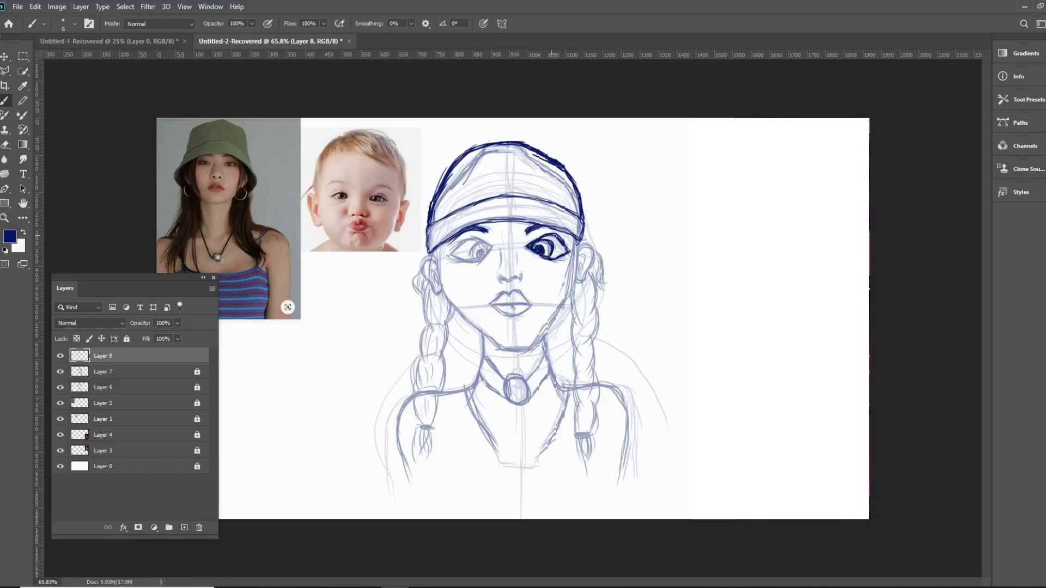
{"action": "left_click_drag", "start_coordinate": [561, 239], "coordinate": [568, 251]}
{"action": "left_click_drag", "start_coordinate": [557, 262], "coordinate": [569, 253]}
{"action": "mouse_move", "coordinate": [558, 236]}
{"action": "left_mouse_down"}
{"action": "mouse_move", "coordinate": [558, 260]}
{"action": "mouse_move", "coordinate": [569, 256]}
{"action": "mouse_move", "coordinate": [541, 242]}
{"action": "left_mouse_up"}
{"action": "key", "text": "ctrl+z"}
{"action": "left_click_drag", "start_coordinate": [531, 245], "coordinate": [538, 255]}
{"action": "mouse_move", "coordinate": [489, 245]}
{"action": "left_mouse_down"}
{"action": "mouse_move", "coordinate": [463, 240]}
{"action": "mouse_move", "coordinate": [449, 254]}
{"action": "mouse_move", "coordinate": [488, 252]}
{"action": "mouse_move", "coordinate": [479, 261]}
{"action": "mouse_move", "coordinate": [448, 258]}
{"action": "mouse_move", "coordinate": [445, 248]}
{"action": "mouse_move", "coordinate": [489, 238]}
{"action": "mouse_move", "coordinate": [448, 248]}
{"action": "mouse_move", "coordinate": [460, 265]}
{"action": "mouse_move", "coordinate": [444, 256]}
{"action": "mouse_move", "coordinate": [472, 244]}
{"action": "mouse_move", "coordinate": [469, 264]}
{"action": "mouse_move", "coordinate": [476, 243]}
{"action": "mouse_move", "coordinate": [488, 254]}
{"action": "mouse_move", "coordinate": [477, 256]}
{"action": "left_mouse_up"}
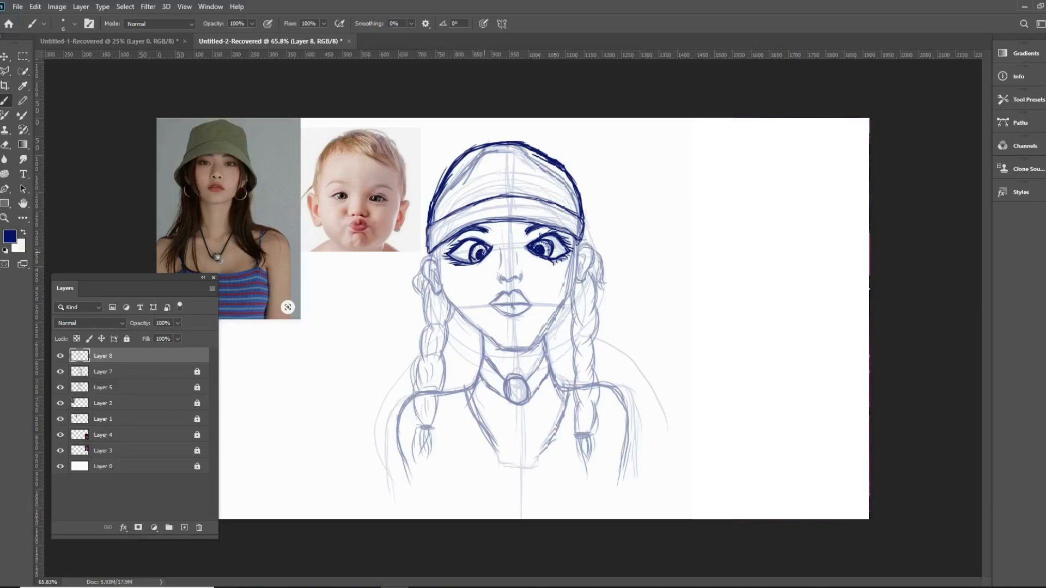
{"action": "left_click_drag", "start_coordinate": [486, 245], "coordinate": [481, 256]}
{"action": "left_click_drag", "start_coordinate": [482, 244], "coordinate": [475, 251]}
- Draw the nose with its bridge and nostrils, and outline the full lips with a dark mouth line
{"action": "mouse_move", "coordinate": [500, 274]}
{"action": "left_mouse_down"}
{"action": "mouse_move", "coordinate": [517, 278]}
{"action": "mouse_move", "coordinate": [499, 279]}
{"action": "mouse_move", "coordinate": [520, 271]}
{"action": "mouse_move", "coordinate": [502, 259]}
{"action": "mouse_move", "coordinate": [517, 261]}
{"action": "left_mouse_up"}
{"action": "mouse_move", "coordinate": [492, 303]}
{"action": "left_mouse_down"}
{"action": "mouse_move", "coordinate": [521, 294]}
{"action": "mouse_move", "coordinate": [522, 313]}
{"action": "left_mouse_up"}
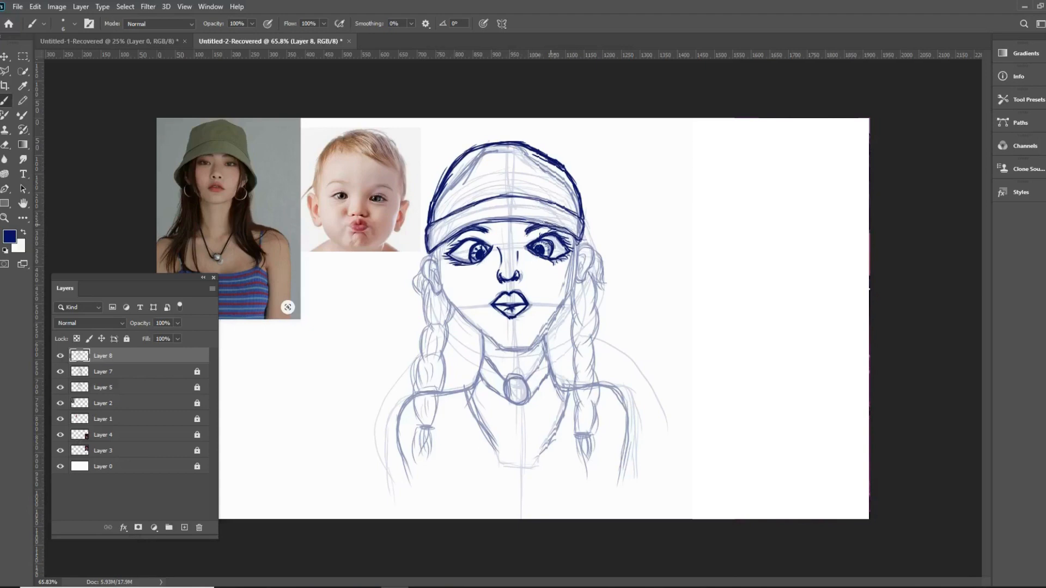
- Outline the sides of the face on Layer 8 and draw the jaw down to a narrow, pointed chin
{"action": "mouse_move", "coordinate": [443, 238]}
{"action": "left_mouse_down"}
{"action": "mouse_move", "coordinate": [510, 220]}
{"action": "mouse_move", "coordinate": [576, 233]}
{"action": "mouse_move", "coordinate": [584, 222]}
{"action": "mouse_move", "coordinate": [507, 194]}
{"action": "mouse_move", "coordinate": [452, 214]}
{"action": "left_mouse_up"}
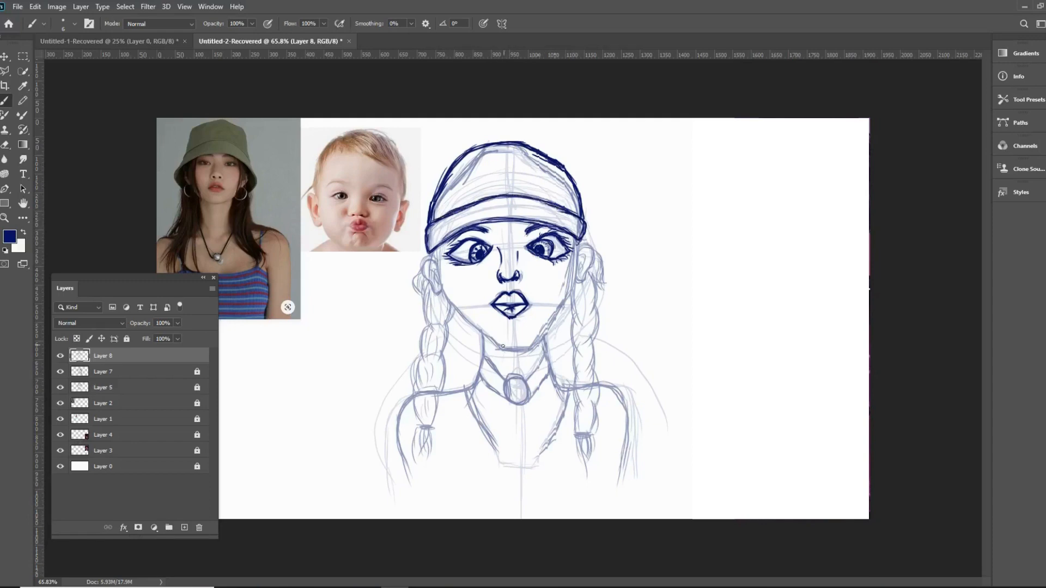
{"action": "mouse_move", "coordinate": [438, 262]}
{"action": "left_mouse_down"}
{"action": "mouse_move", "coordinate": [435, 252]}
{"action": "mouse_move", "coordinate": [446, 301]}
{"action": "mouse_move", "coordinate": [510, 354]}
{"action": "left_mouse_up"}
{"action": "mouse_move", "coordinate": [575, 261]}
{"action": "left_mouse_down"}
{"action": "mouse_move", "coordinate": [572, 288]}
{"action": "mouse_move", "coordinate": [528, 359]}
{"action": "mouse_move", "coordinate": [500, 353]}
{"action": "mouse_move", "coordinate": [531, 352]}
{"action": "mouse_move", "coordinate": [550, 331]}
{"action": "mouse_move", "coordinate": [578, 240]}
{"action": "left_mouse_up"}
{"action": "mouse_move", "coordinate": [502, 346]}
{"action": "left_mouse_down"}
{"action": "mouse_move", "coordinate": [463, 313]}
{"action": "mouse_move", "coordinate": [437, 252]}
{"action": "left_mouse_up"}
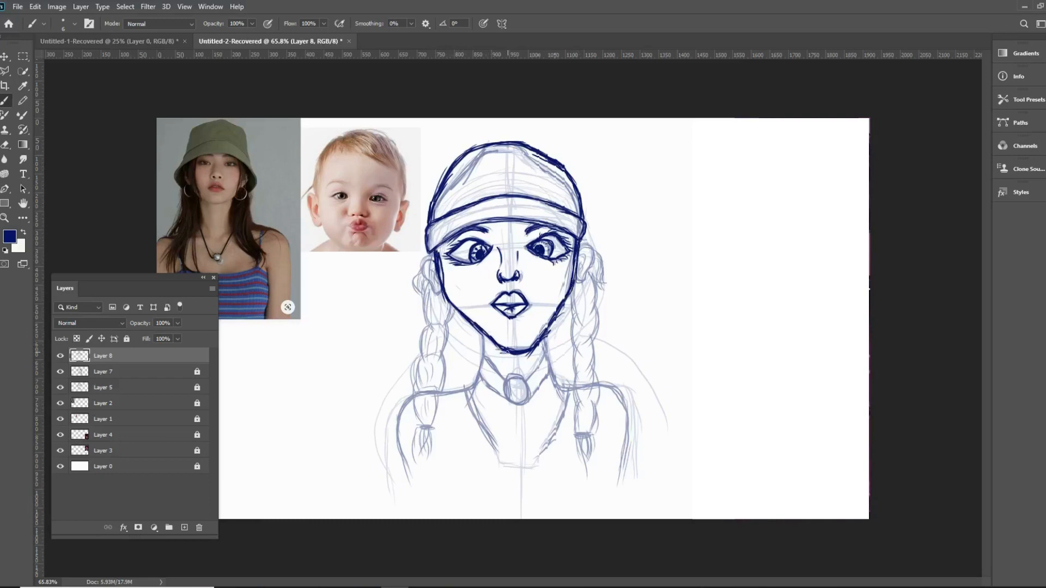
{"action": "left_click_drag", "start_coordinate": [502, 352], "coordinate": [446, 300]}
{"action": "left_click_drag", "start_coordinate": [554, 313], "coordinate": [533, 343]}
{"action": "left_click_drag", "start_coordinate": [549, 315], "coordinate": [530, 341]}
{"action": "mouse_move", "coordinate": [570, 288]}
{"action": "left_mouse_down"}
{"action": "mouse_move", "coordinate": [527, 342]}
{"action": "mouse_move", "coordinate": [558, 305]}
{"action": "left_mouse_up"}
- Erase the pointed jaw and chin line with an enlarged eraser, keeping the upper sides of the face
{"action": "left_click", "coordinate": [5, 145]}
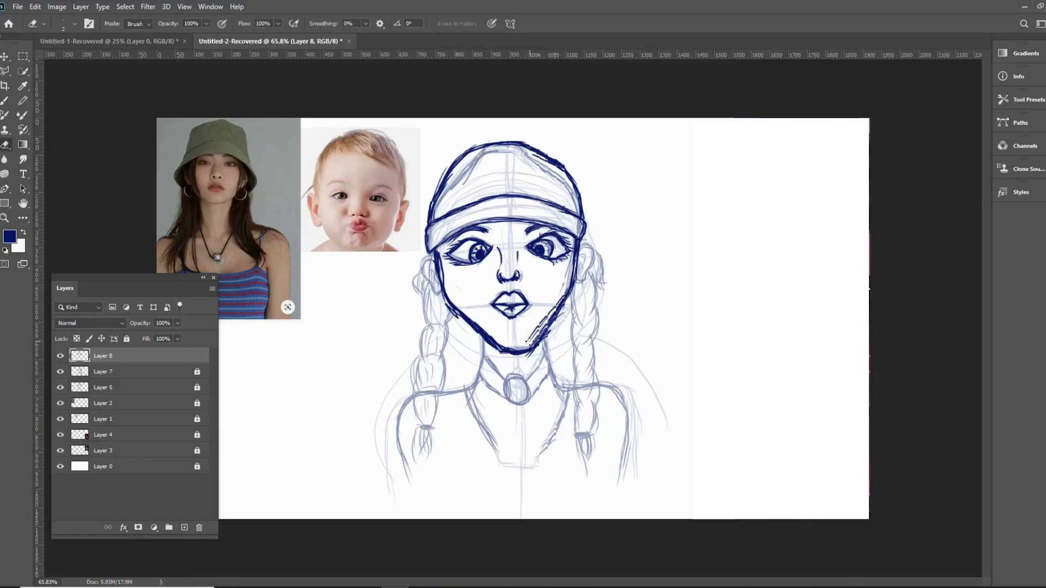
{"action": "key", "text": "bracketright"}
{"action": "key", "text": "bracketright"}
{"action": "key", "text": "bracketright"}
{"action": "key", "text": "bracketright"}
{"action": "key", "text": "bracketright"}
{"action": "key", "text": "bracketright"}
{"action": "key", "text": "bracketright"}
{"action": "key", "text": "bracketright"}
{"action": "key", "text": "bracketright"}
{"action": "key", "text": "bracketright"}
{"action": "mouse_move", "coordinate": [544, 334]}
{"action": "left_mouse_down"}
{"action": "mouse_move", "coordinate": [528, 348]}
{"action": "mouse_move", "coordinate": [575, 281]}
{"action": "mouse_move", "coordinate": [550, 318]}
{"action": "mouse_move", "coordinate": [493, 350]}
{"action": "mouse_move", "coordinate": [443, 290]}
{"action": "left_mouse_up"}
{"action": "key", "text": "b"}
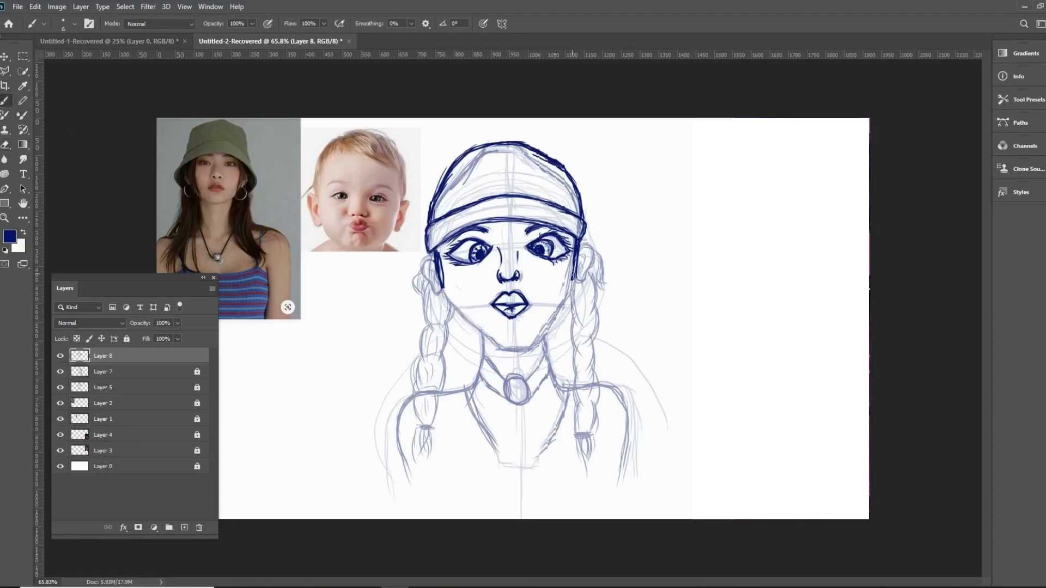
- Redraw the cheeks and jaw as one continuous outline with a rounder chin
{"action": "left_click_drag", "start_coordinate": [575, 253], "coordinate": [568, 296]}
{"action": "mouse_move", "coordinate": [438, 256]}
{"action": "left_mouse_down"}
{"action": "mouse_move", "coordinate": [455, 314]}
{"action": "mouse_move", "coordinate": [498, 348]}
{"action": "left_mouse_up"}
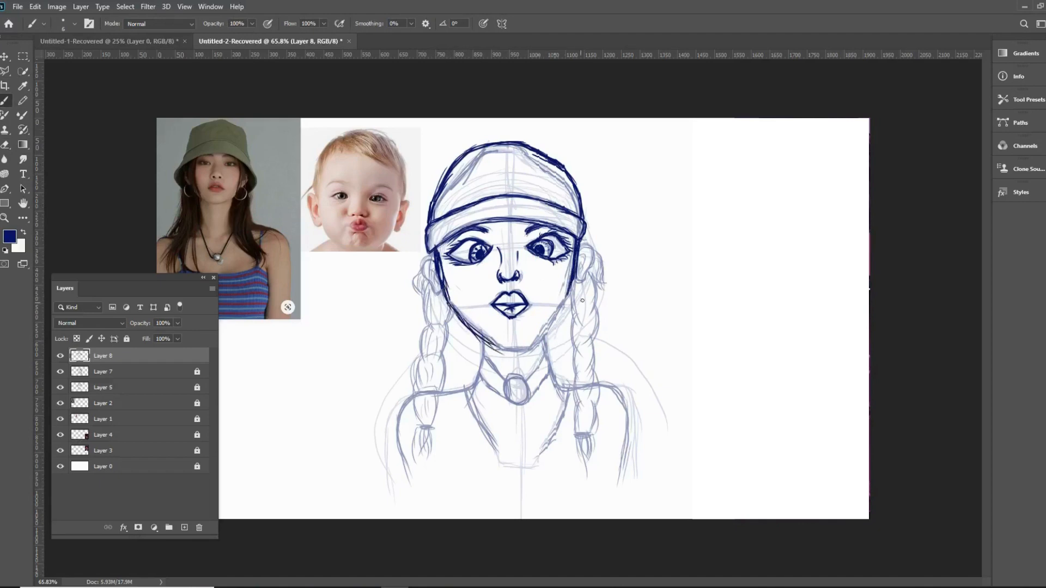
{"action": "mouse_move", "coordinate": [573, 292]}
{"action": "left_mouse_down"}
{"action": "mouse_move", "coordinate": [536, 349]}
{"action": "mouse_move", "coordinate": [512, 356]}
{"action": "mouse_move", "coordinate": [486, 343]}
{"action": "mouse_move", "coordinate": [526, 352]}
{"action": "mouse_move", "coordinate": [512, 355]}
{"action": "left_mouse_up"}
{"action": "mouse_move", "coordinate": [566, 297]}
{"action": "left_mouse_down"}
{"action": "mouse_move", "coordinate": [550, 334]}
{"action": "mouse_move", "coordinate": [550, 324]}
{"action": "left_mouse_up"}
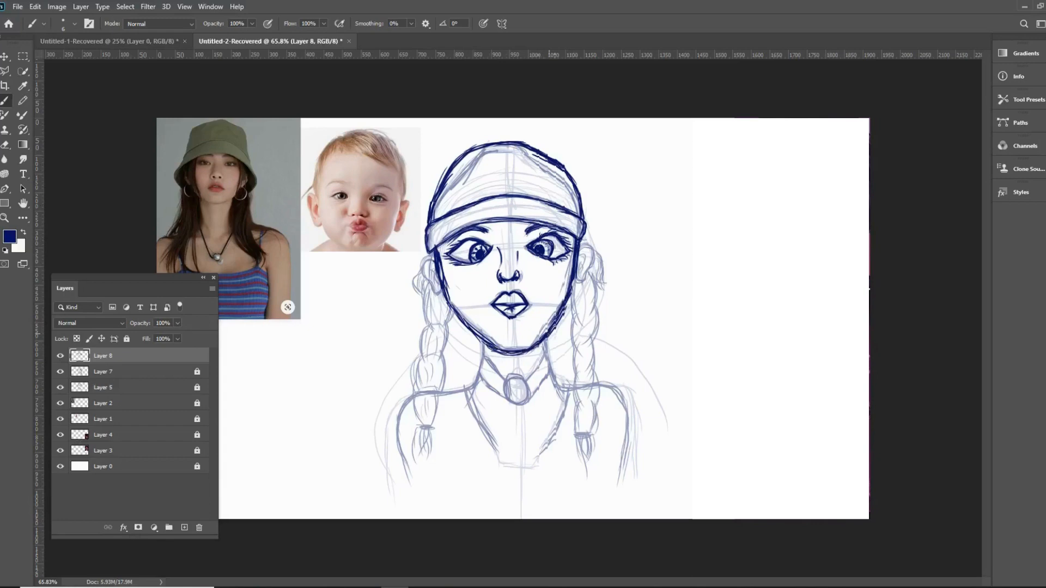
- Thicken the jaw and chin outline with repeated strokes, heaviest along the drawing's right jaw
{"action": "left_click_drag", "start_coordinate": [463, 318], "coordinate": [498, 347]}
{"action": "left_click_drag", "start_coordinate": [564, 300], "coordinate": [534, 345]}
{"action": "mouse_move", "coordinate": [548, 320]}
{"action": "left_mouse_down"}
{"action": "mouse_move", "coordinate": [525, 349]}
{"action": "mouse_move", "coordinate": [493, 352]}
{"action": "left_mouse_up"}
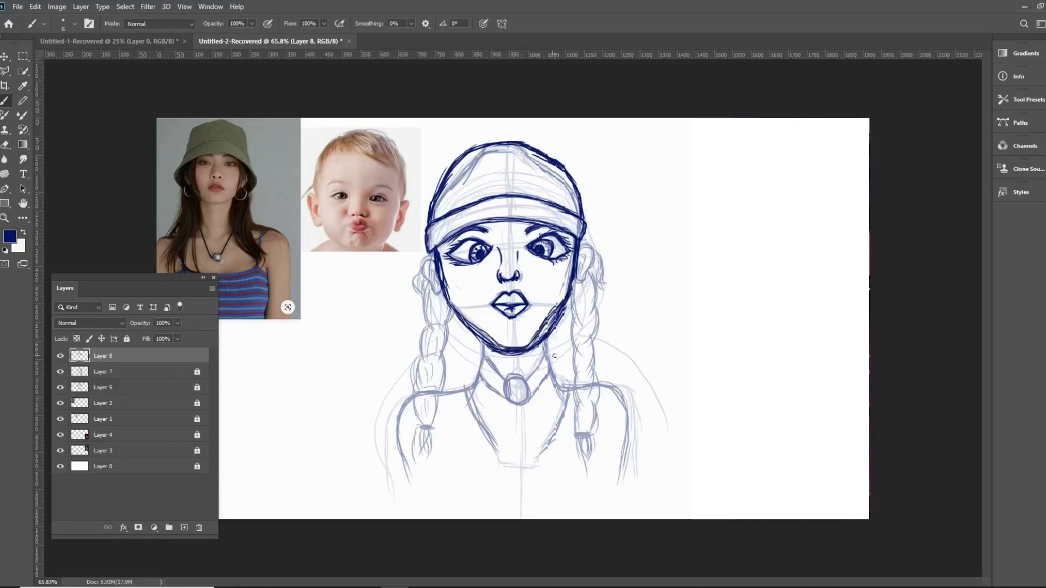
{"action": "mouse_move", "coordinate": [561, 301]}
{"action": "left_mouse_down"}
{"action": "mouse_move", "coordinate": [544, 330]}
{"action": "mouse_move", "coordinate": [498, 351]}
{"action": "mouse_move", "coordinate": [445, 294]}
{"action": "left_mouse_up"}
{"action": "left_click_drag", "start_coordinate": [479, 338], "coordinate": [460, 317]}
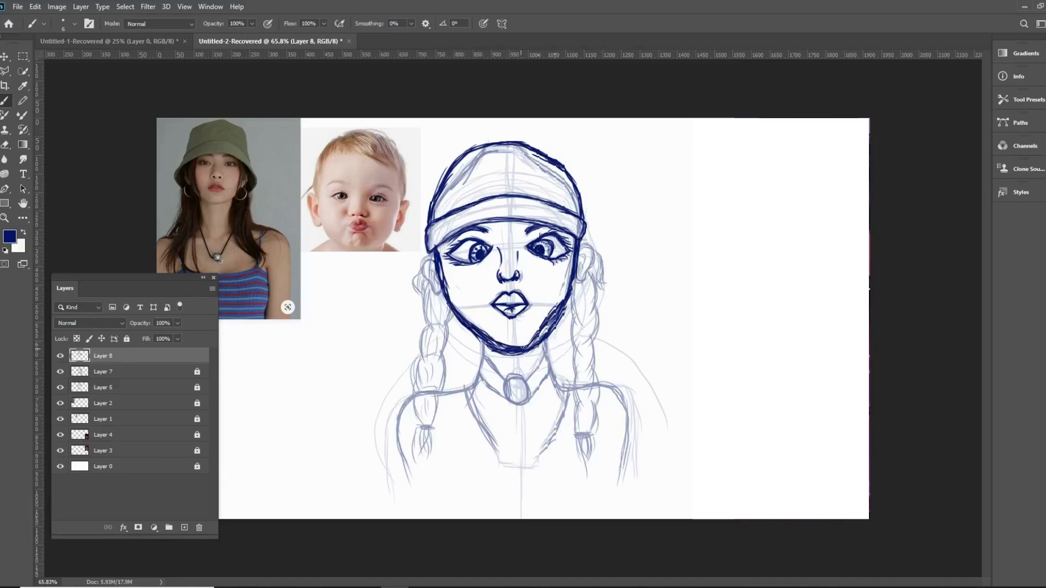
{"action": "left_click_drag", "start_coordinate": [514, 347], "coordinate": [568, 295]}
- Outline both sides of the neck and continue the lines over the shoulders into the upper arms
{"action": "mouse_move", "coordinate": [543, 335]}
{"action": "left_mouse_down"}
{"action": "mouse_move", "coordinate": [556, 312]}
{"action": "mouse_move", "coordinate": [547, 326]}
{"action": "mouse_move", "coordinate": [562, 386]}
{"action": "mouse_move", "coordinate": [610, 393]}
{"action": "mouse_move", "coordinate": [604, 468]}
{"action": "mouse_move", "coordinate": [546, 355]}
{"action": "mouse_move", "coordinate": [561, 385]}
{"action": "mouse_move", "coordinate": [609, 392]}
{"action": "mouse_move", "coordinate": [603, 454]}
{"action": "left_mouse_up"}
{"action": "left_click_drag", "start_coordinate": [617, 405], "coordinate": [608, 463]}
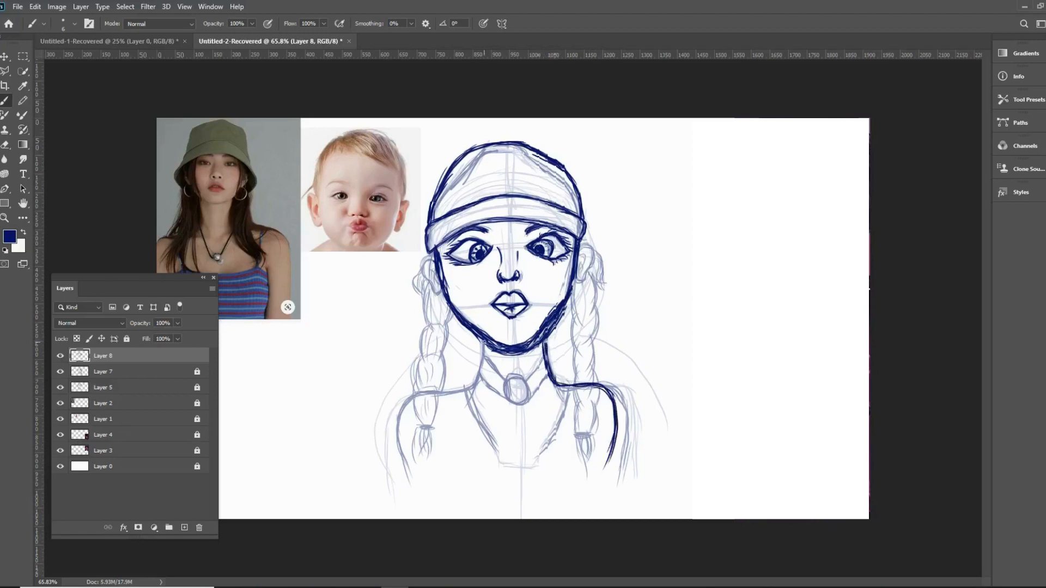
{"action": "mouse_move", "coordinate": [484, 336]}
{"action": "left_mouse_down"}
{"action": "mouse_move", "coordinate": [478, 384]}
{"action": "mouse_move", "coordinate": [448, 395]}
{"action": "left_mouse_up"}
{"action": "mouse_move", "coordinate": [483, 363]}
{"action": "left_mouse_down"}
{"action": "mouse_move", "coordinate": [415, 397]}
{"action": "mouse_move", "coordinate": [399, 422]}
{"action": "left_mouse_up"}
{"action": "left_click_drag", "start_coordinate": [419, 394], "coordinate": [398, 448]}
{"action": "left_click_drag", "start_coordinate": [398, 417], "coordinate": [414, 485]}
{"action": "left_click_drag", "start_coordinate": [398, 454], "coordinate": [407, 482]}
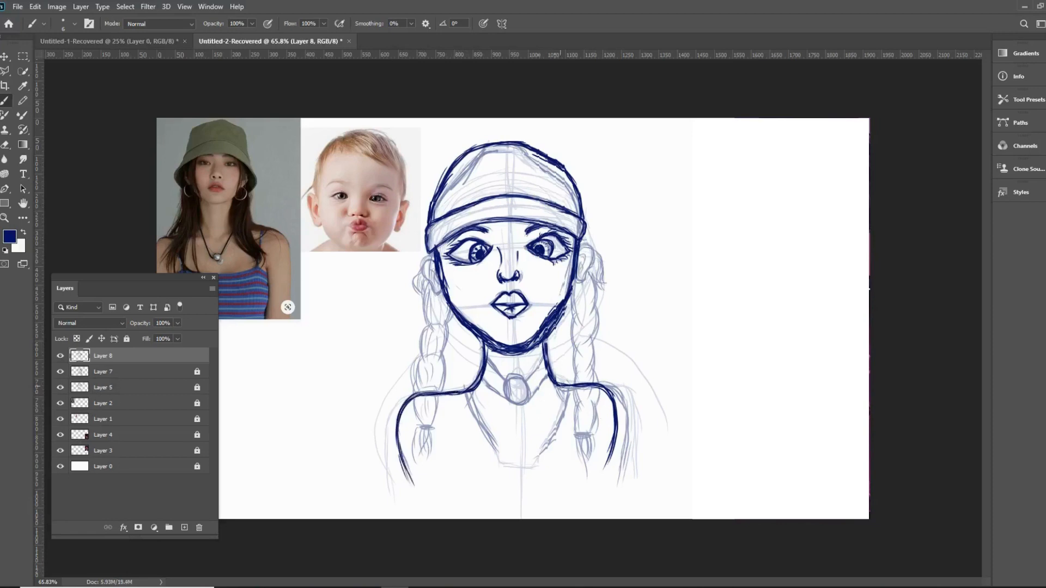
- Redraw the drawing's right shoulder and arm farther out and erase the inner arm line
{"action": "mouse_move", "coordinate": [571, 383]}
{"action": "left_mouse_down"}
{"action": "mouse_move", "coordinate": [631, 404]}
{"action": "mouse_move", "coordinate": [632, 448]}
{"action": "left_mouse_up"}
{"action": "mouse_move", "coordinate": [616, 387]}
{"action": "left_mouse_down"}
{"action": "mouse_move", "coordinate": [626, 442]}
{"action": "mouse_move", "coordinate": [619, 477]}
{"action": "left_mouse_up"}
{"action": "mouse_move", "coordinate": [629, 427]}
{"action": "left_mouse_down"}
{"action": "mouse_move", "coordinate": [619, 471]}
{"action": "mouse_move", "coordinate": [611, 397]}
{"action": "left_mouse_up"}
{"action": "key", "text": "e"}
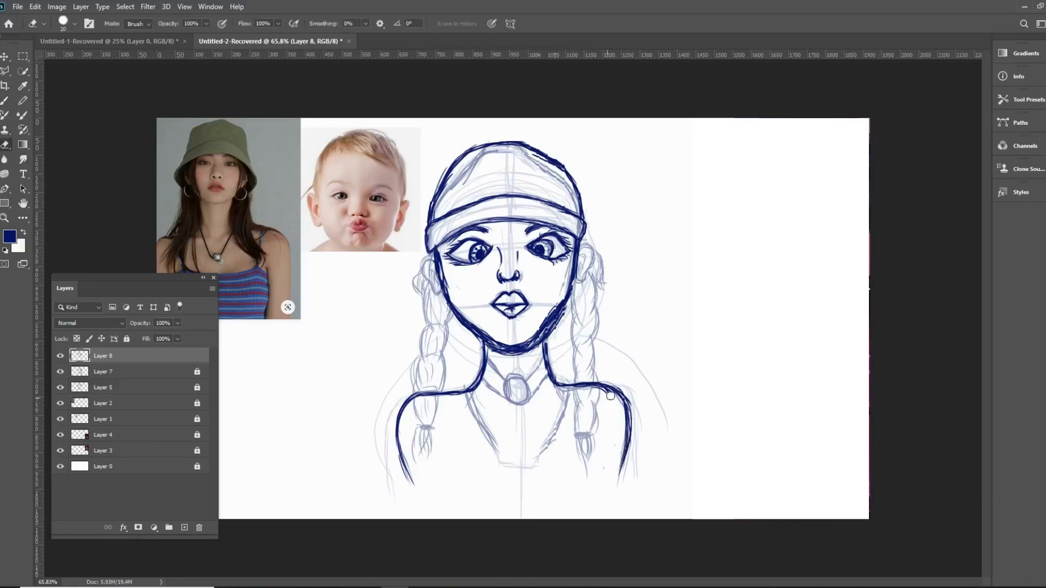
{"action": "left_click", "coordinate": [5, 101]}
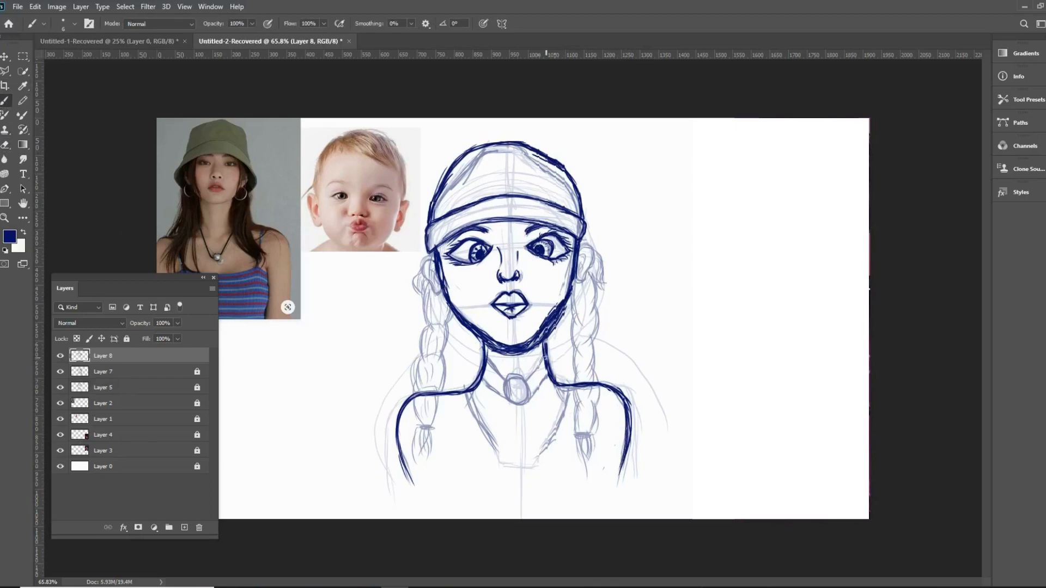
- Draw the choker with its round pendant and both slanted lines of the V-shaped neckline
{"action": "mouse_move", "coordinate": [543, 358]}
{"action": "left_mouse_down"}
{"action": "mouse_move", "coordinate": [516, 377]}
{"action": "mouse_move", "coordinate": [524, 382]}
{"action": "mouse_move", "coordinate": [514, 403]}
{"action": "mouse_move", "coordinate": [527, 384]}
{"action": "mouse_move", "coordinate": [502, 388]}
{"action": "mouse_move", "coordinate": [547, 376]}
{"action": "mouse_move", "coordinate": [530, 396]}
{"action": "mouse_move", "coordinate": [487, 360]}
{"action": "mouse_move", "coordinate": [506, 397]}
{"action": "left_mouse_up"}
{"action": "left_click_drag", "start_coordinate": [464, 390], "coordinate": [484, 425]}
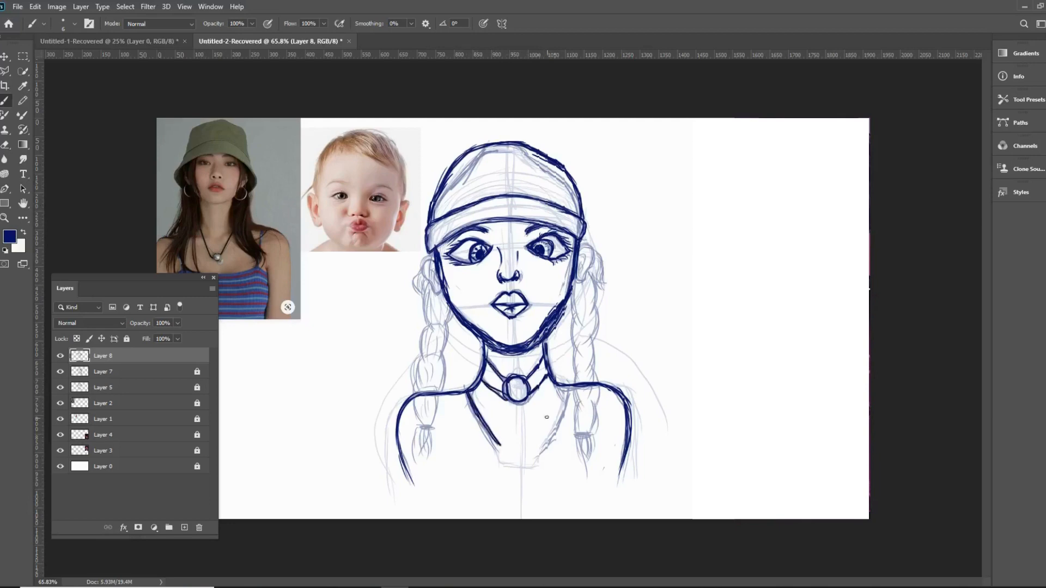
{"action": "mouse_move", "coordinate": [564, 398]}
{"action": "left_mouse_down"}
{"action": "mouse_move", "coordinate": [538, 454]}
{"action": "mouse_move", "coordinate": [559, 411]}
{"action": "left_mouse_up"}
- Outline both ears and draw the braid on the drawing's right side down to its tie
{"action": "mouse_move", "coordinate": [431, 258]}
{"action": "left_mouse_down"}
{"action": "mouse_move", "coordinate": [420, 278]}
{"action": "mouse_move", "coordinate": [422, 265]}
{"action": "left_mouse_up"}
{"action": "mouse_move", "coordinate": [579, 250]}
{"action": "left_mouse_down"}
{"action": "mouse_move", "coordinate": [594, 252]}
{"action": "mouse_move", "coordinate": [585, 280]}
{"action": "mouse_move", "coordinate": [580, 248]}
{"action": "mouse_move", "coordinate": [600, 282]}
{"action": "mouse_move", "coordinate": [595, 317]}
{"action": "left_mouse_up"}
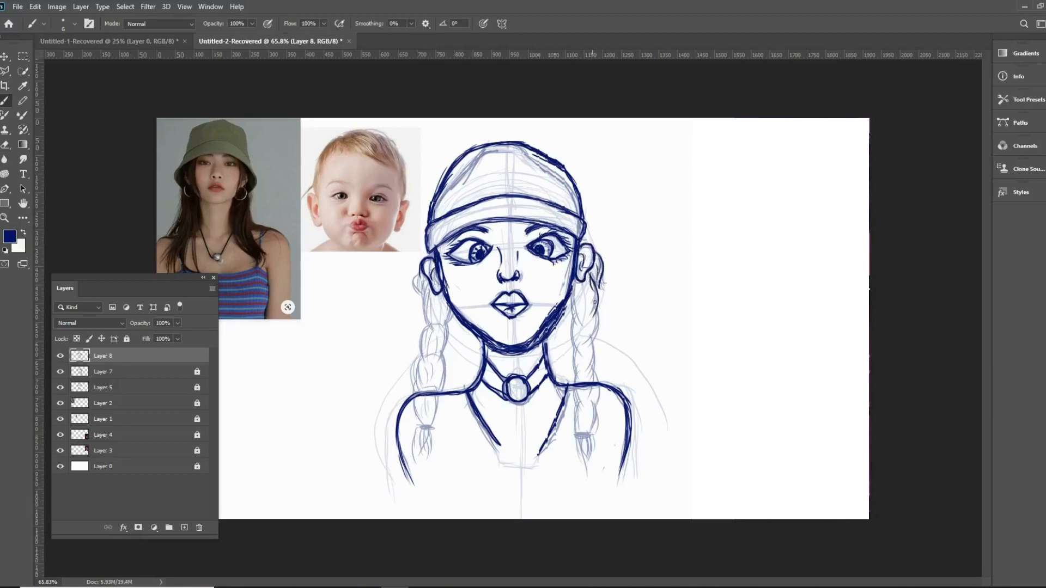
{"action": "left_click_drag", "start_coordinate": [595, 278], "coordinate": [591, 348]}
{"action": "left_click_drag", "start_coordinate": [600, 308], "coordinate": [588, 381]}
{"action": "left_click_drag", "start_coordinate": [599, 341], "coordinate": [587, 382]}
{"action": "left_click_drag", "start_coordinate": [585, 412], "coordinate": [590, 384]}
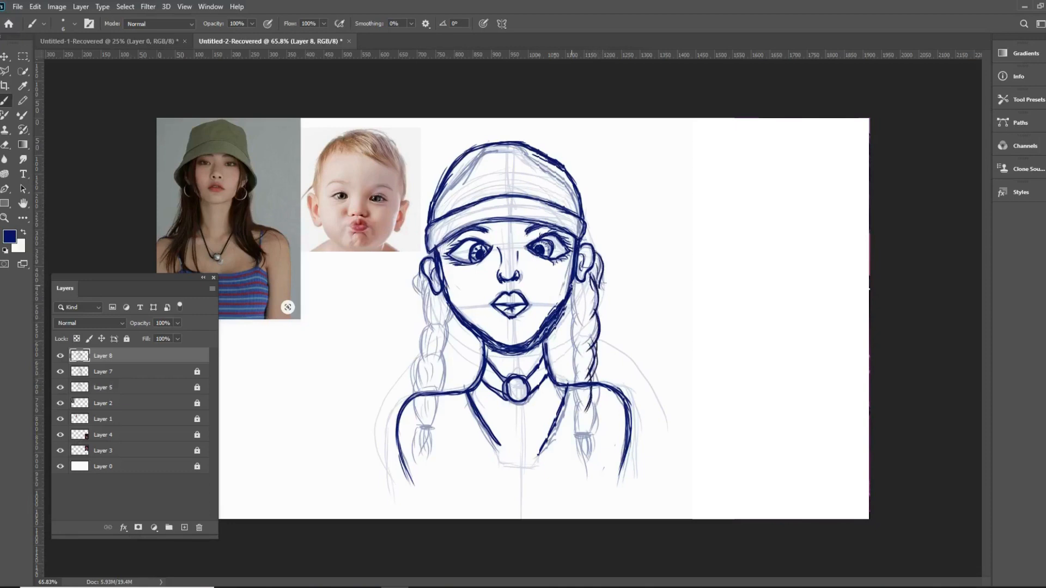
{"action": "left_click_drag", "start_coordinate": [568, 298], "coordinate": [580, 383]}
{"action": "mouse_move", "coordinate": [577, 385]}
{"action": "left_mouse_down"}
{"action": "mouse_move", "coordinate": [591, 408]}
{"action": "mouse_move", "coordinate": [577, 436]}
{"action": "left_mouse_up"}
{"action": "left_click_drag", "start_coordinate": [581, 412], "coordinate": [590, 429]}
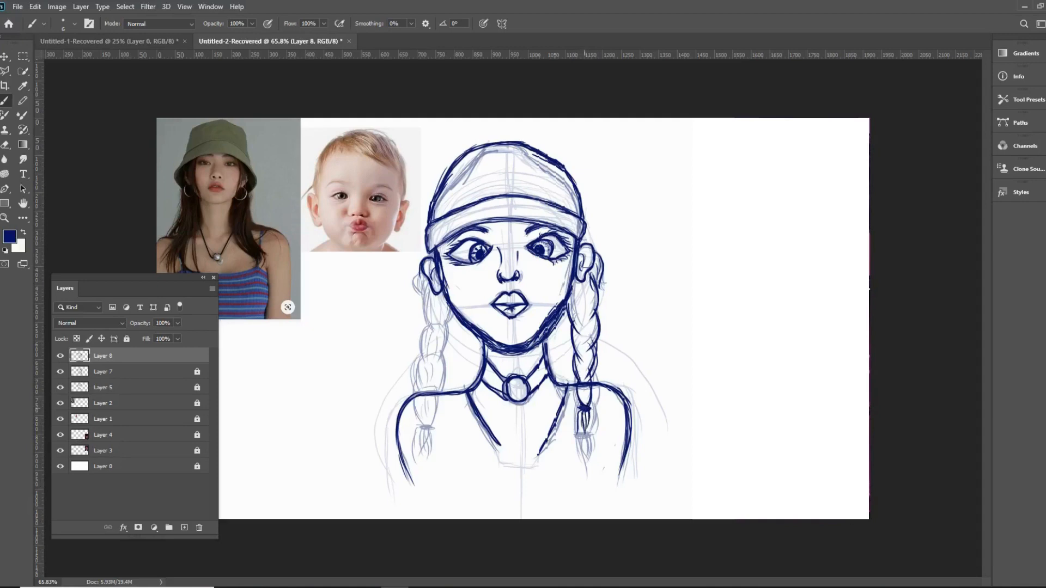
- Draw the tied braid on the drawing's left side and a horizontal line across the chest below the neckline
{"action": "mouse_move", "coordinate": [420, 268]}
{"action": "left_mouse_down"}
{"action": "mouse_move", "coordinate": [422, 329]}
{"action": "mouse_move", "coordinate": [439, 332]}
{"action": "mouse_move", "coordinate": [442, 360]}
{"action": "left_mouse_up"}
{"action": "mouse_move", "coordinate": [428, 321]}
{"action": "left_mouse_down"}
{"action": "mouse_move", "coordinate": [437, 368]}
{"action": "mouse_move", "coordinate": [456, 358]}
{"action": "mouse_move", "coordinate": [435, 390]}
{"action": "mouse_move", "coordinate": [443, 356]}
{"action": "mouse_move", "coordinate": [421, 368]}
{"action": "mouse_move", "coordinate": [428, 350]}
{"action": "mouse_move", "coordinate": [430, 427]}
{"action": "left_mouse_up"}
{"action": "left_click_drag", "start_coordinate": [424, 383], "coordinate": [418, 423]}
{"action": "mouse_move", "coordinate": [417, 401]}
{"action": "left_mouse_down"}
{"action": "mouse_move", "coordinate": [421, 385]}
{"action": "mouse_move", "coordinate": [430, 426]}
{"action": "mouse_move", "coordinate": [422, 443]}
{"action": "left_mouse_up"}
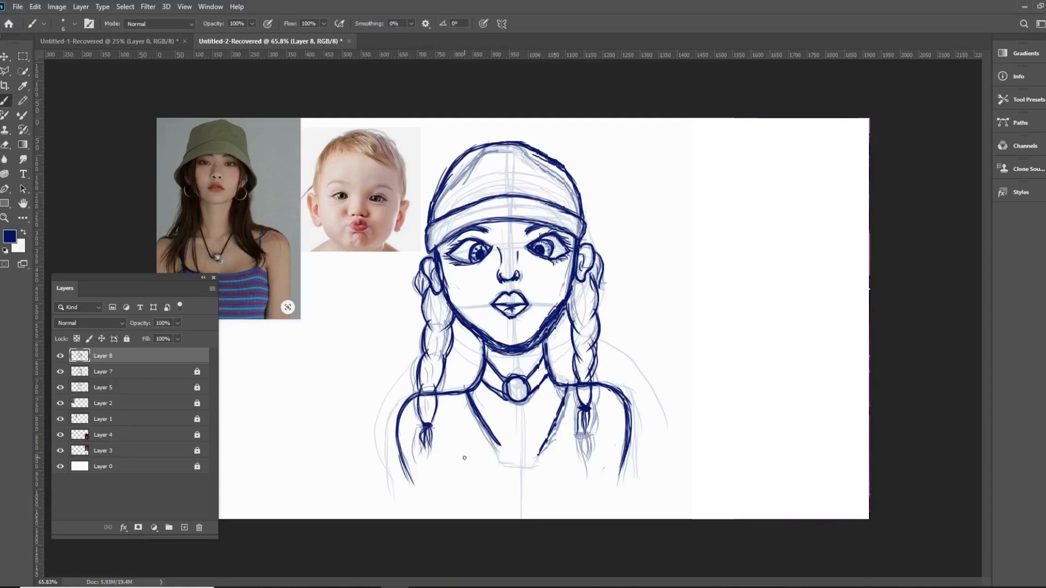
{"action": "mouse_move", "coordinate": [386, 467]}
{"action": "left_mouse_down"}
{"action": "mouse_move", "coordinate": [637, 463]}
{"action": "mouse_move", "coordinate": [406, 468]}
{"action": "left_mouse_up"}
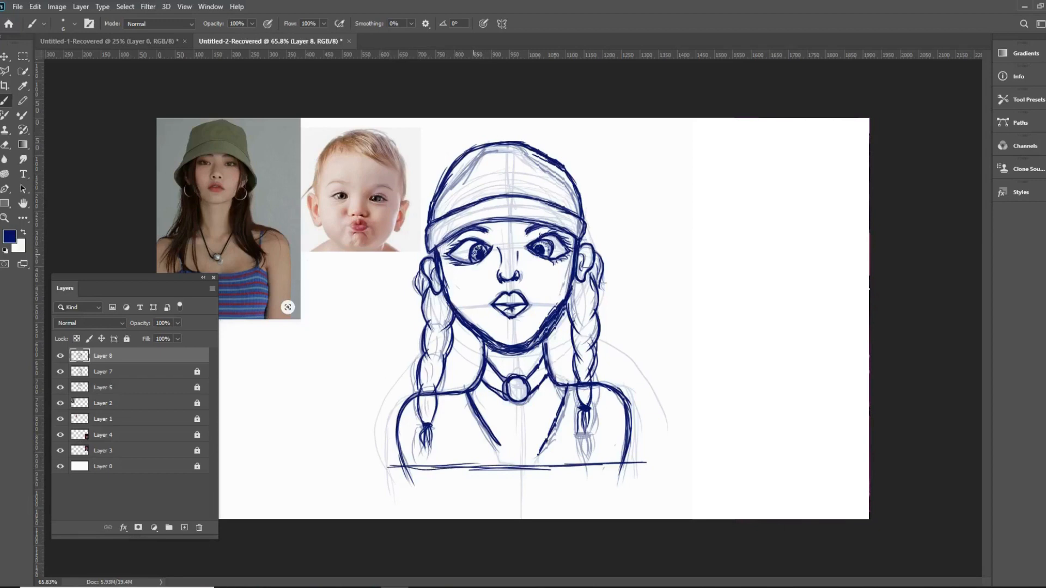
- Shade the lips and the sides of the nose, and add inner detail to the ear
{"action": "left_click_drag", "start_coordinate": [497, 300], "coordinate": [509, 309]}
{"action": "mouse_move", "coordinate": [519, 247]}
{"action": "left_mouse_down"}
{"action": "mouse_move", "coordinate": [525, 254]}
{"action": "mouse_move", "coordinate": [492, 276]}
{"action": "mouse_move", "coordinate": [518, 276]}
{"action": "left_mouse_up"}
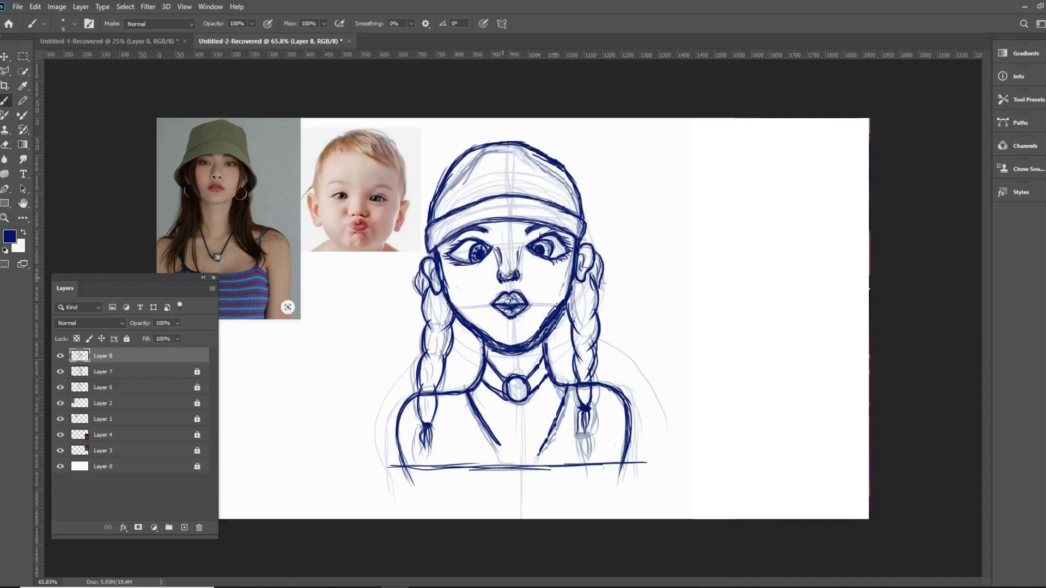
{"action": "mouse_move", "coordinate": [584, 267]}
{"action": "left_mouse_down"}
{"action": "mouse_move", "coordinate": [583, 252]}
{"action": "mouse_move", "coordinate": [584, 277]}
{"action": "mouse_move", "coordinate": [582, 265]}
{"action": "left_mouse_up"}
- Add strand lines and section curves inside both braids
{"action": "mouse_move", "coordinate": [440, 285]}
{"action": "left_mouse_down"}
{"action": "mouse_move", "coordinate": [431, 266]}
{"action": "mouse_move", "coordinate": [420, 294]}
{"action": "mouse_move", "coordinate": [446, 332]}
{"action": "mouse_move", "coordinate": [428, 326]}
{"action": "mouse_move", "coordinate": [433, 354]}
{"action": "mouse_move", "coordinate": [441, 351]}
{"action": "left_mouse_up"}
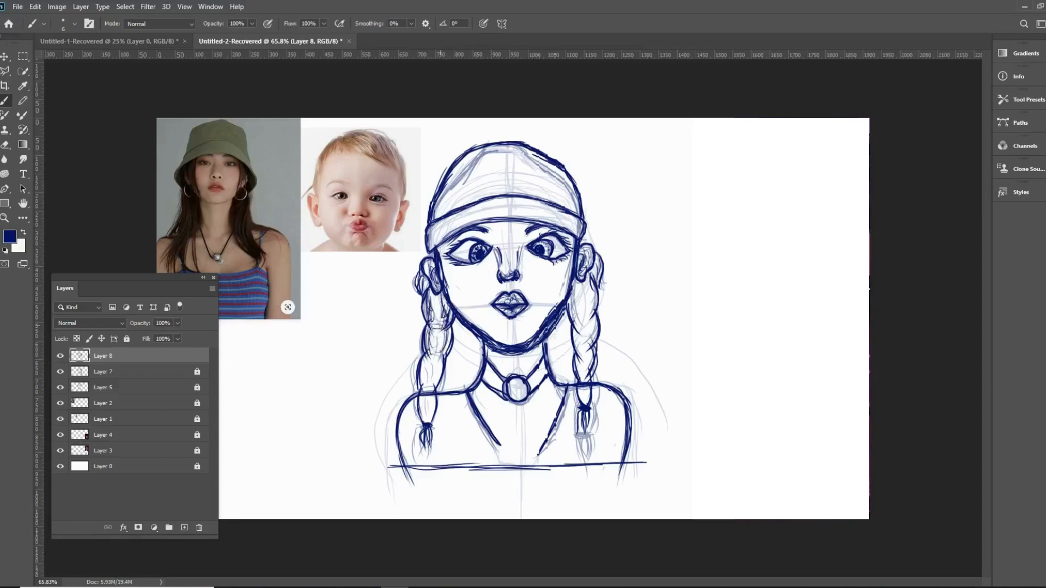
{"action": "mouse_move", "coordinate": [441, 311]}
{"action": "left_mouse_down"}
{"action": "mouse_move", "coordinate": [430, 333]}
{"action": "mouse_move", "coordinate": [442, 359]}
{"action": "mouse_move", "coordinate": [420, 395]}
{"action": "mouse_move", "coordinate": [433, 392]}
{"action": "mouse_move", "coordinate": [422, 384]}
{"action": "left_mouse_up"}
{"action": "left_click_drag", "start_coordinate": [430, 414], "coordinate": [428, 422]}
{"action": "left_click_drag", "start_coordinate": [433, 400], "coordinate": [431, 420]}
{"action": "left_click_drag", "start_coordinate": [591, 310], "coordinate": [573, 322]}
{"action": "mouse_move", "coordinate": [593, 285]}
{"action": "left_mouse_down"}
{"action": "mouse_move", "coordinate": [585, 320]}
{"action": "mouse_move", "coordinate": [570, 324]}
{"action": "mouse_move", "coordinate": [587, 347]}
{"action": "left_mouse_up"}
{"action": "left_click_drag", "start_coordinate": [582, 330], "coordinate": [581, 378]}
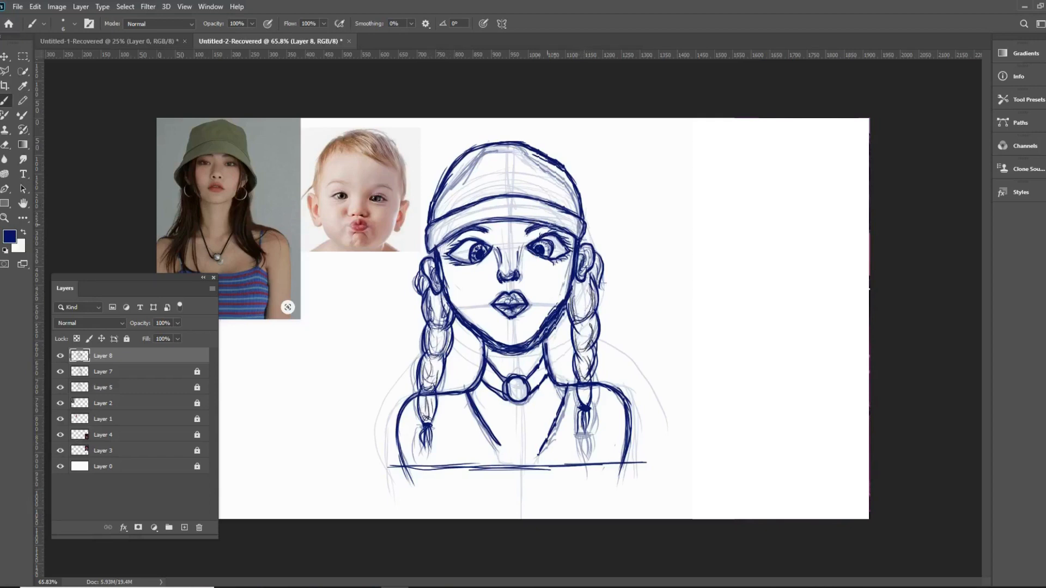
- Hatch shading along the hat's band from one side to the other
{"action": "mouse_move", "coordinate": [572, 215]}
{"action": "left_mouse_down"}
{"action": "mouse_move", "coordinate": [551, 232]}
{"action": "mouse_move", "coordinate": [507, 206]}
{"action": "mouse_move", "coordinate": [441, 243]}
{"action": "left_mouse_up"}
{"action": "left_click_drag", "start_coordinate": [503, 215], "coordinate": [467, 224]}
{"action": "left_click_drag", "start_coordinate": [446, 231], "coordinate": [431, 251]}
{"action": "left_click_drag", "start_coordinate": [482, 209], "coordinate": [436, 226]}
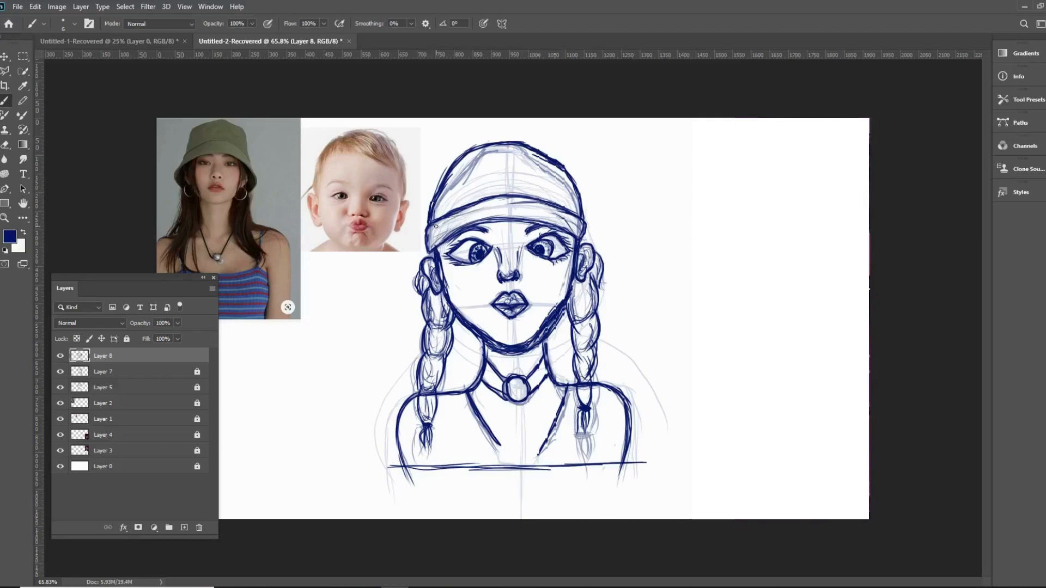
{"action": "mouse_move", "coordinate": [572, 225]}
{"action": "left_mouse_down"}
{"action": "mouse_move", "coordinate": [549, 211]}
{"action": "mouse_move", "coordinate": [493, 219]}
{"action": "mouse_move", "coordinate": [489, 204]}
{"action": "left_mouse_up"}
{"action": "left_click_drag", "start_coordinate": [496, 209], "coordinate": [473, 220]}
{"action": "left_click_drag", "start_coordinate": [531, 216], "coordinate": [492, 218]}
{"action": "mouse_move", "coordinate": [581, 223]}
{"action": "left_mouse_down"}
{"action": "mouse_move", "coordinate": [554, 228]}
{"action": "mouse_move", "coordinate": [549, 215]}
{"action": "mouse_move", "coordinate": [564, 207]}
{"action": "mouse_move", "coordinate": [555, 205]}
{"action": "left_mouse_up"}
- Hatch shading along both sides and the top edge of the hat's crown
{"action": "left_click_drag", "start_coordinate": [574, 165], "coordinate": [552, 187]}
{"action": "left_click_drag", "start_coordinate": [559, 162], "coordinate": [545, 173]}
{"action": "left_click_drag", "start_coordinate": [568, 181], "coordinate": [549, 202]}
{"action": "left_click_drag", "start_coordinate": [551, 176], "coordinate": [542, 184]}
{"action": "left_click_drag", "start_coordinate": [579, 184], "coordinate": [550, 208]}
{"action": "left_click_drag", "start_coordinate": [569, 158], "coordinate": [533, 197]}
{"action": "left_click_drag", "start_coordinate": [534, 149], "coordinate": [494, 155]}
{"action": "mouse_move", "coordinate": [479, 153]}
{"action": "left_mouse_down"}
{"action": "mouse_move", "coordinate": [522, 146]}
{"action": "mouse_move", "coordinate": [449, 179]}
{"action": "mouse_move", "coordinate": [437, 220]}
{"action": "left_mouse_up"}
{"action": "mouse_move", "coordinate": [460, 204]}
{"action": "left_mouse_down"}
{"action": "mouse_move", "coordinate": [436, 217]}
{"action": "mouse_move", "coordinate": [439, 210]}
{"action": "left_mouse_up"}
{"action": "left_click_drag", "start_coordinate": [458, 191], "coordinate": [434, 217]}
{"action": "mouse_move", "coordinate": [469, 165]}
{"action": "left_mouse_down"}
{"action": "mouse_move", "coordinate": [441, 203]}
{"action": "mouse_move", "coordinate": [449, 186]}
{"action": "left_mouse_up"}
{"action": "left_click_drag", "start_coordinate": [472, 156], "coordinate": [449, 179]}
{"action": "mouse_move", "coordinate": [477, 133]}
{"action": "left_mouse_down"}
{"action": "mouse_move", "coordinate": [512, 119]}
{"action": "mouse_move", "coordinate": [539, 131]}
{"action": "mouse_move", "coordinate": [520, 139]}
{"action": "left_mouse_up"}
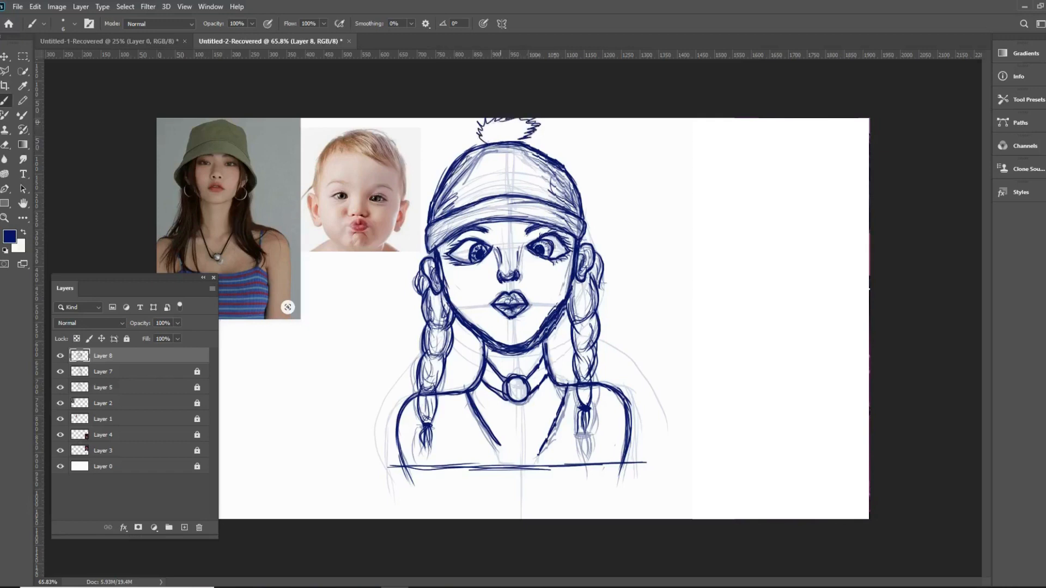
{"action": "key", "text": "v"}
{"action": "left_click", "coordinate": [5, 145]}
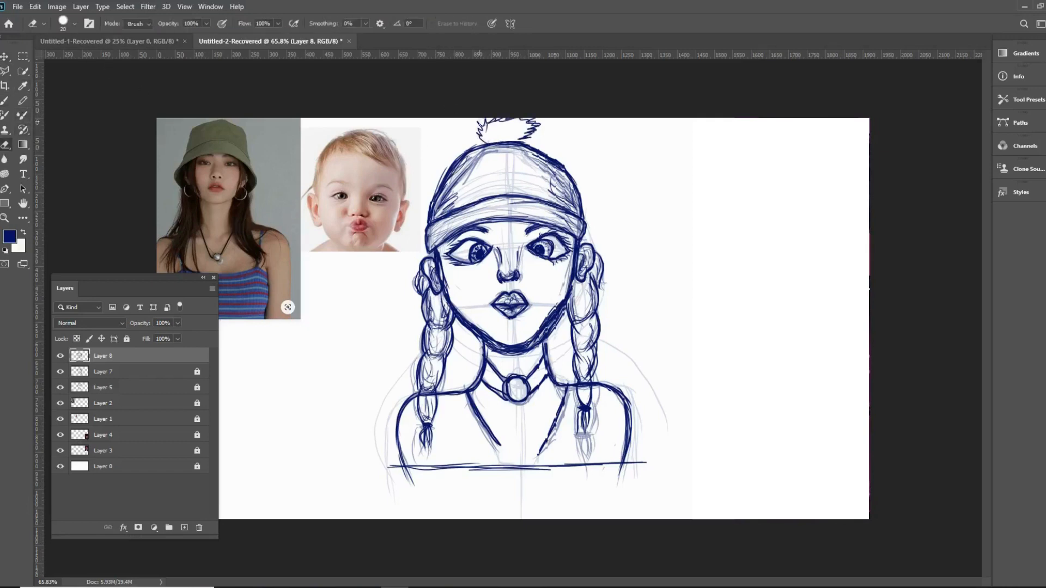
{"action": "mouse_move", "coordinate": [528, 129]}
{"action": "left_mouse_down"}
{"action": "mouse_move", "coordinate": [481, 121]}
{"action": "mouse_move", "coordinate": [485, 142]}
{"action": "left_mouse_up"}
{"action": "left_click", "coordinate": [4, 101]}
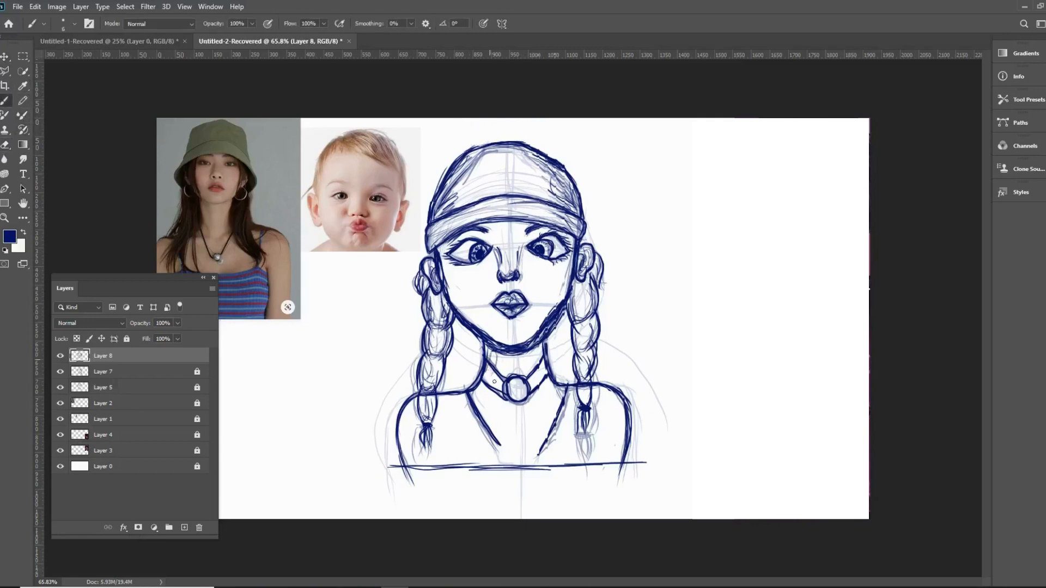
- Hatch shading on the choker and add more strand lines to both braids
{"action": "mouse_move", "coordinate": [495, 381]}
{"action": "left_mouse_down"}
{"action": "mouse_move", "coordinate": [542, 368]}
{"action": "mouse_move", "coordinate": [552, 439]}
{"action": "mouse_move", "coordinate": [577, 409]}
{"action": "mouse_move", "coordinate": [578, 338]}
{"action": "mouse_move", "coordinate": [576, 359]}
{"action": "left_mouse_up"}
{"action": "mouse_move", "coordinate": [573, 289]}
{"action": "left_mouse_down"}
{"action": "mouse_move", "coordinate": [578, 319]}
{"action": "mouse_move", "coordinate": [591, 270]}
{"action": "mouse_move", "coordinate": [585, 346]}
{"action": "left_mouse_up"}
{"action": "mouse_move", "coordinate": [437, 359]}
{"action": "left_mouse_down"}
{"action": "mouse_move", "coordinate": [425, 422]}
{"action": "mouse_move", "coordinate": [458, 400]}
{"action": "mouse_move", "coordinate": [400, 458]}
{"action": "left_mouse_up"}
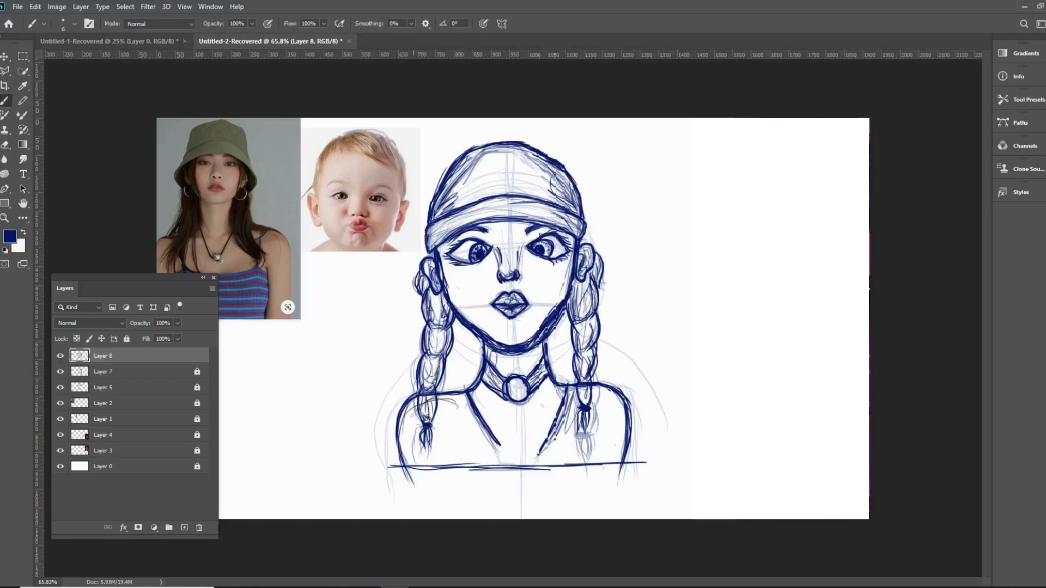
- Add light shading strokes inside both shoulders and upper arms
{"action": "mouse_move", "coordinate": [403, 414]}
{"action": "left_mouse_down"}
{"action": "mouse_move", "coordinate": [404, 463]}
{"action": "mouse_move", "coordinate": [460, 400]}
{"action": "left_mouse_up"}
{"action": "mouse_move", "coordinate": [594, 392]}
{"action": "left_mouse_down"}
{"action": "mouse_move", "coordinate": [621, 428]}
{"action": "mouse_move", "coordinate": [621, 446]}
{"action": "left_mouse_up"}
{"action": "left_click_drag", "start_coordinate": [619, 414], "coordinate": [617, 468]}
{"action": "left_click_drag", "start_coordinate": [605, 418], "coordinate": [607, 439]}
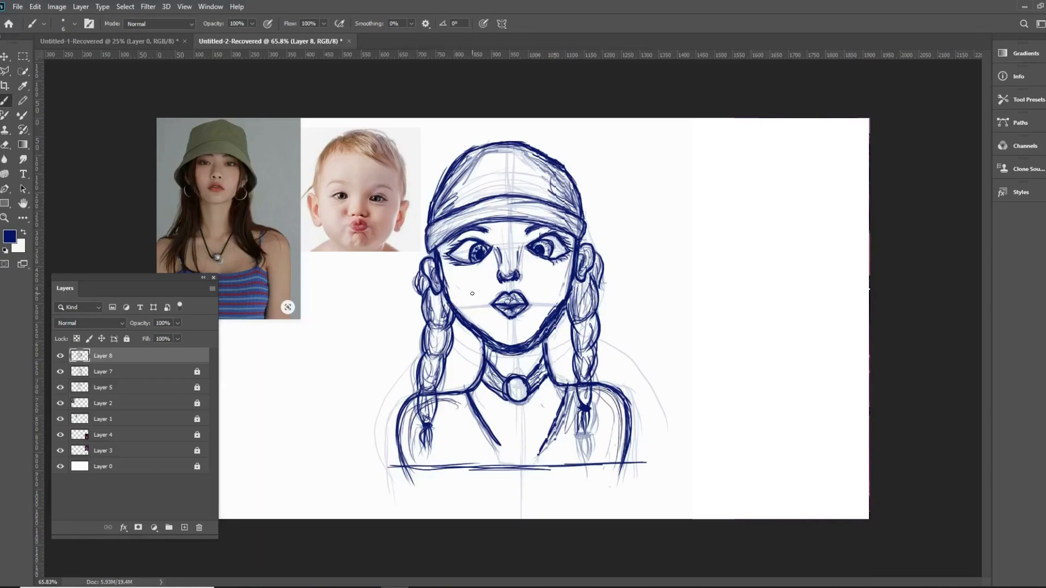